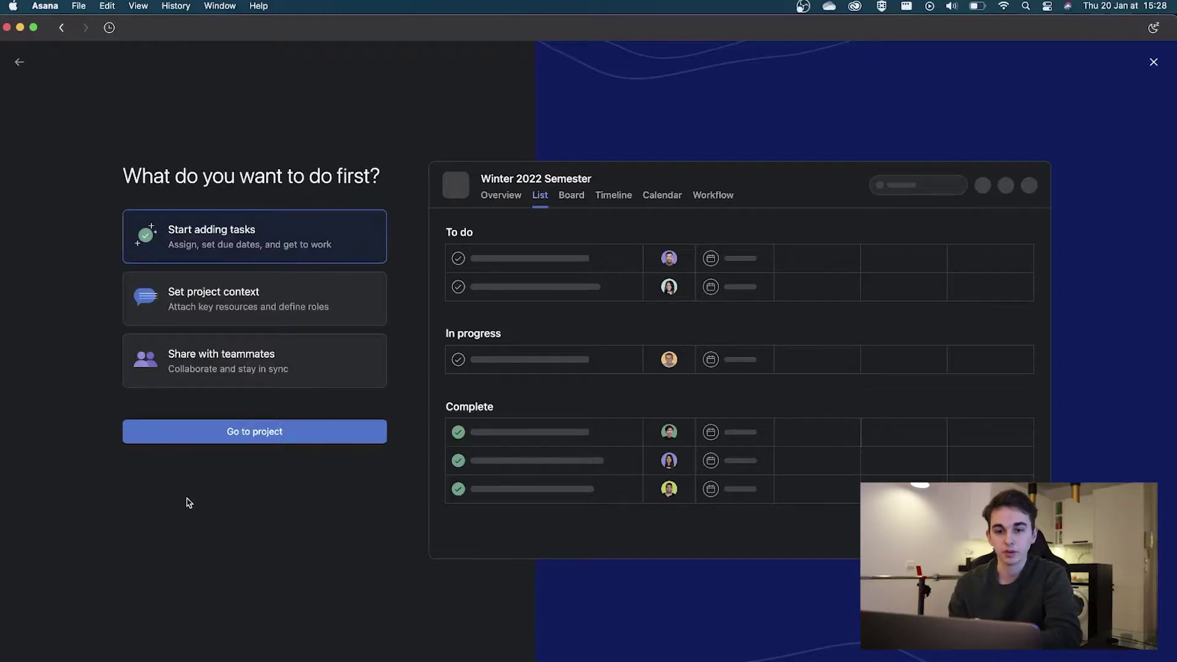
- Open the newly created Winter 2022 Semester project from the onboarding screen
click(207, 429)
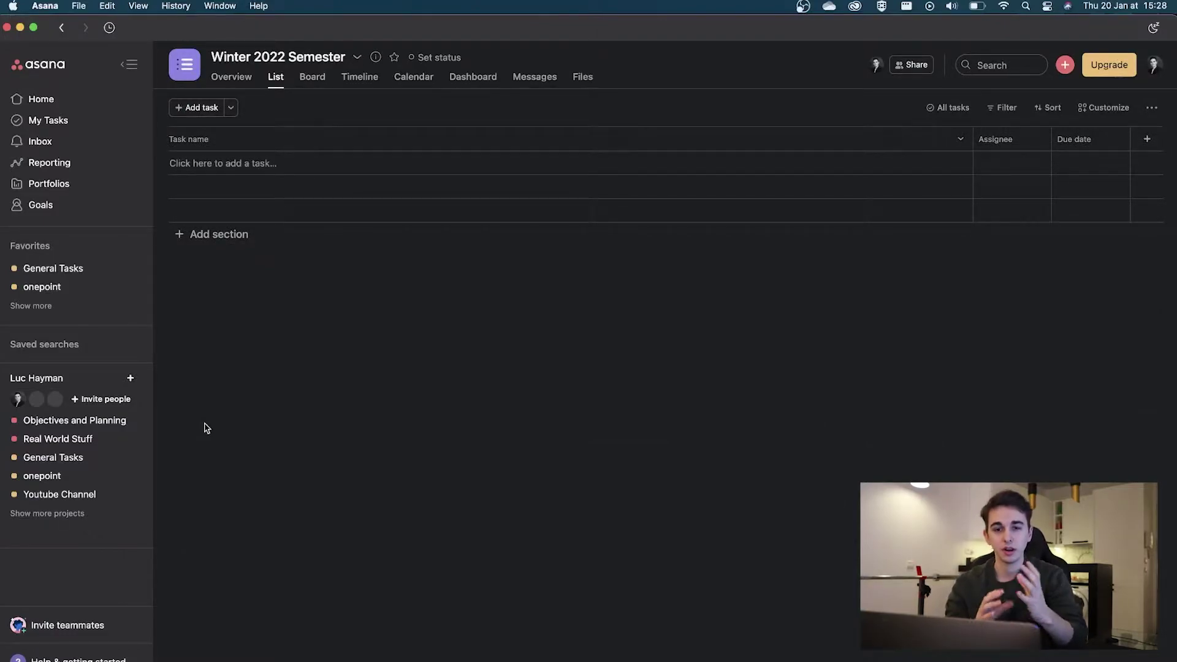
- Add sections named Midterms, CP101, C102, C103 and C104
click(228, 238)
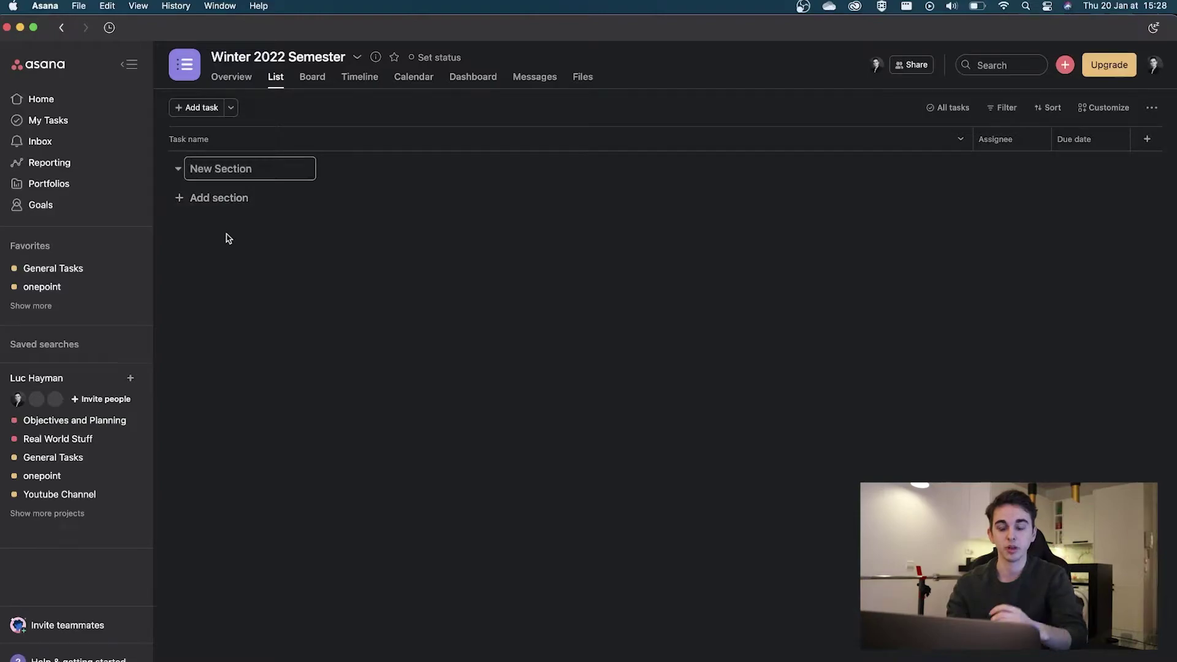
text(Midterms)
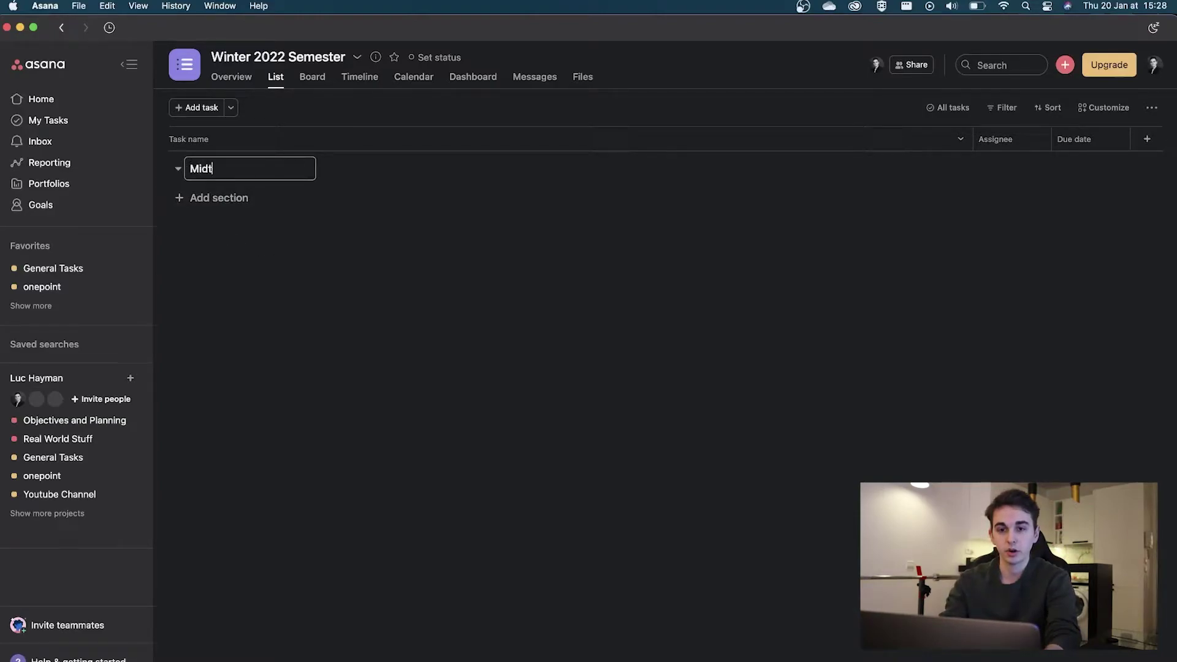
click(231, 201)
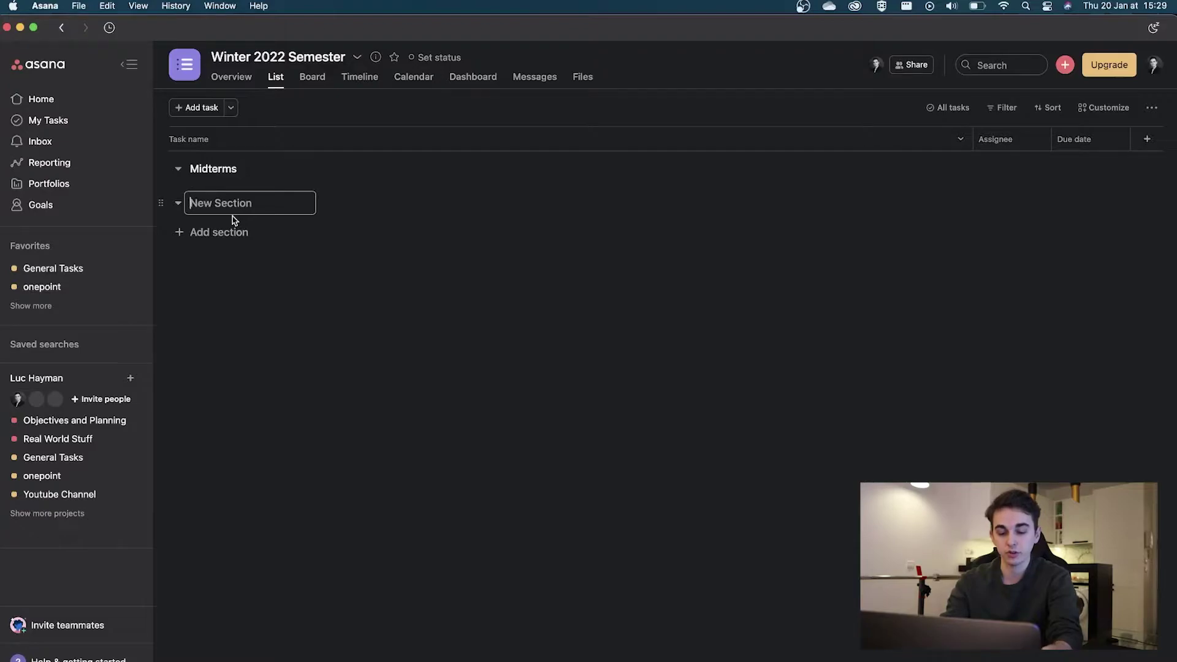
text(CP101)
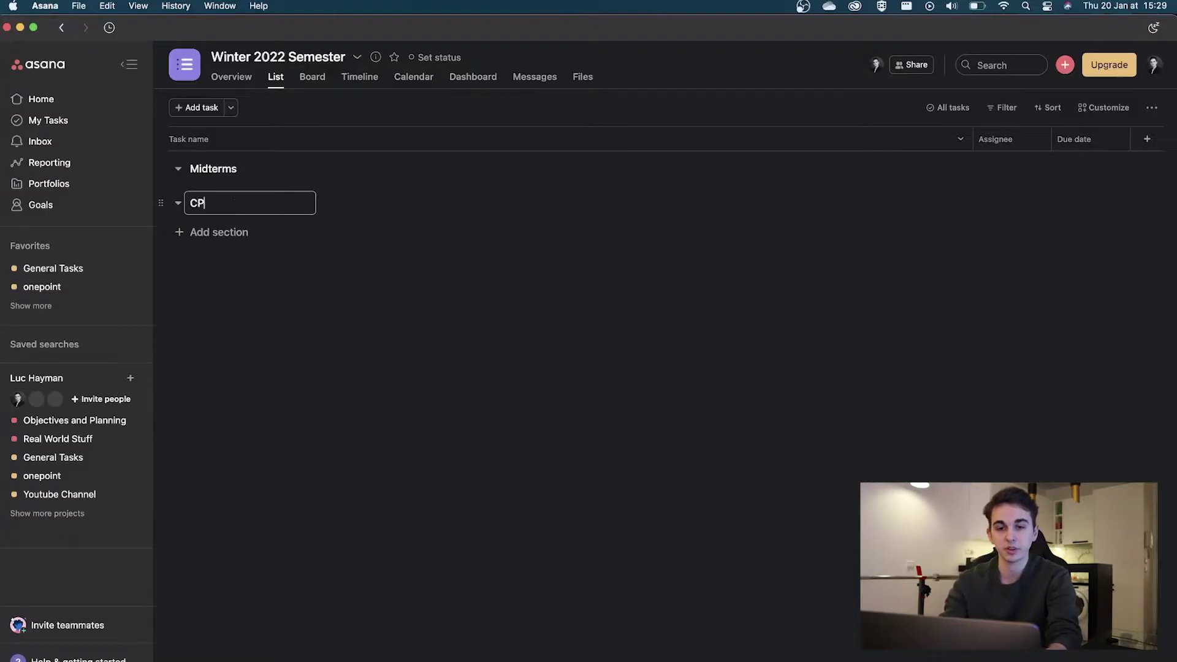
click(224, 232)
text(C102)
click(198, 268)
text(C103)
click(202, 297)
text(C104)
click(229, 374)
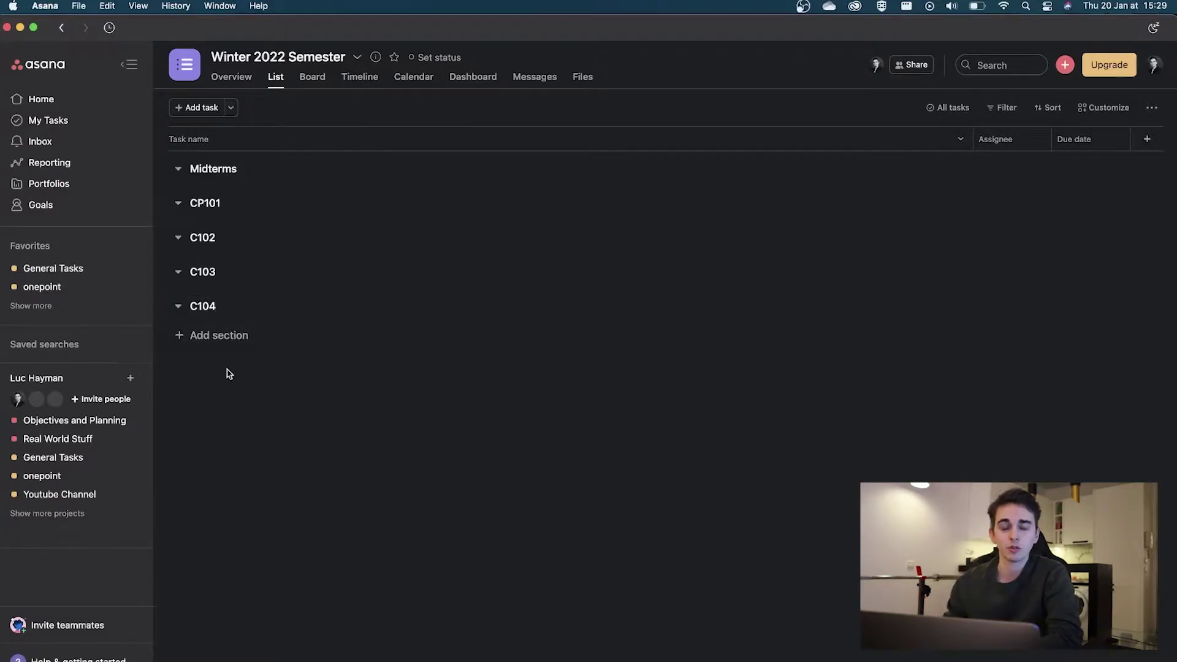
- Add two more sections, Final Exams and 'Goals, Study Strategies', below C104
click(238, 335)
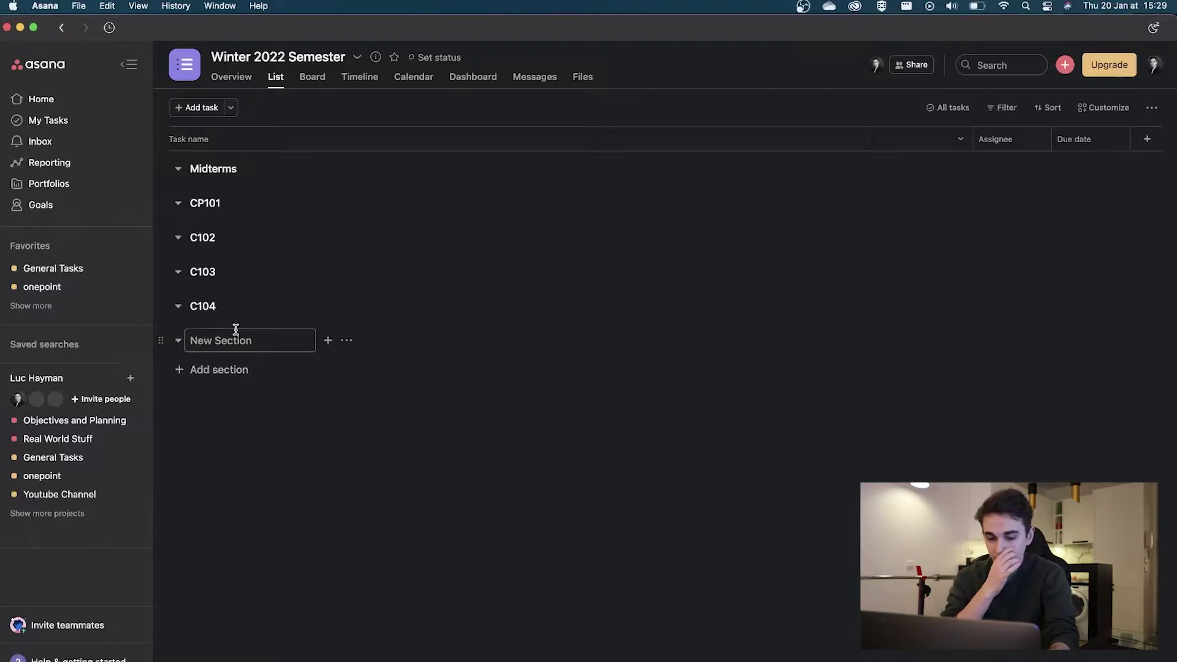
text(Final Ewams)
key(BackSpace)
key(BackSpace)
key(BackSpace)
key(BackSpace)
text(xa)
key(BackSpace)
key(BackSpace)
text(xams)
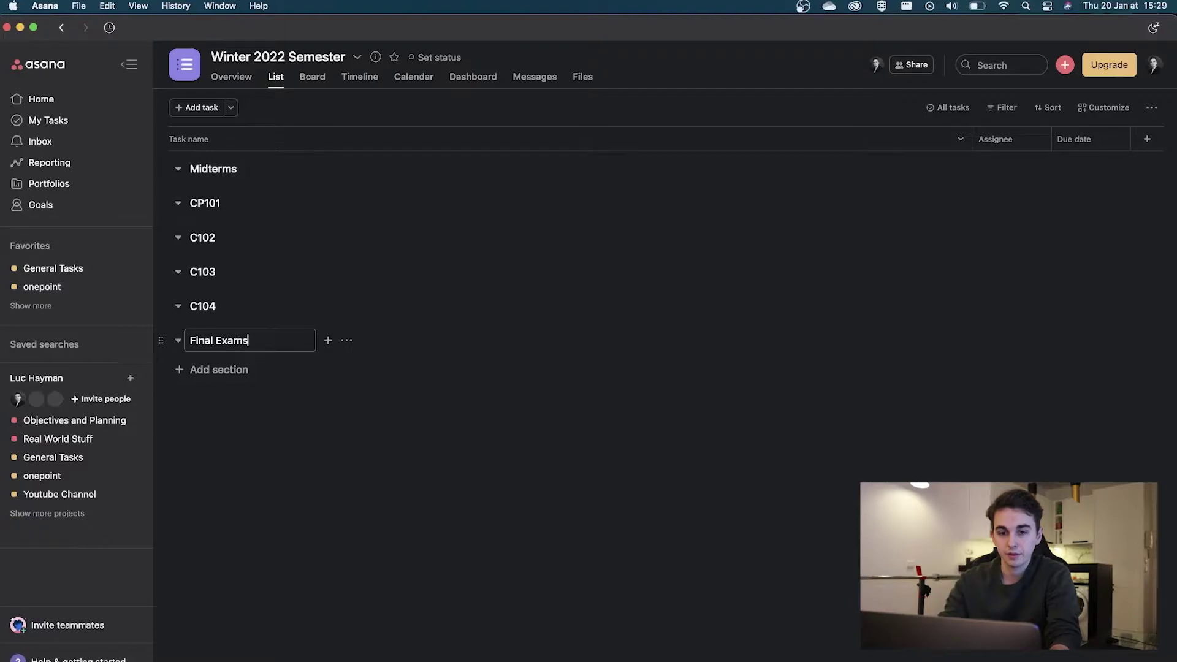
click(219, 426)
click(211, 375)
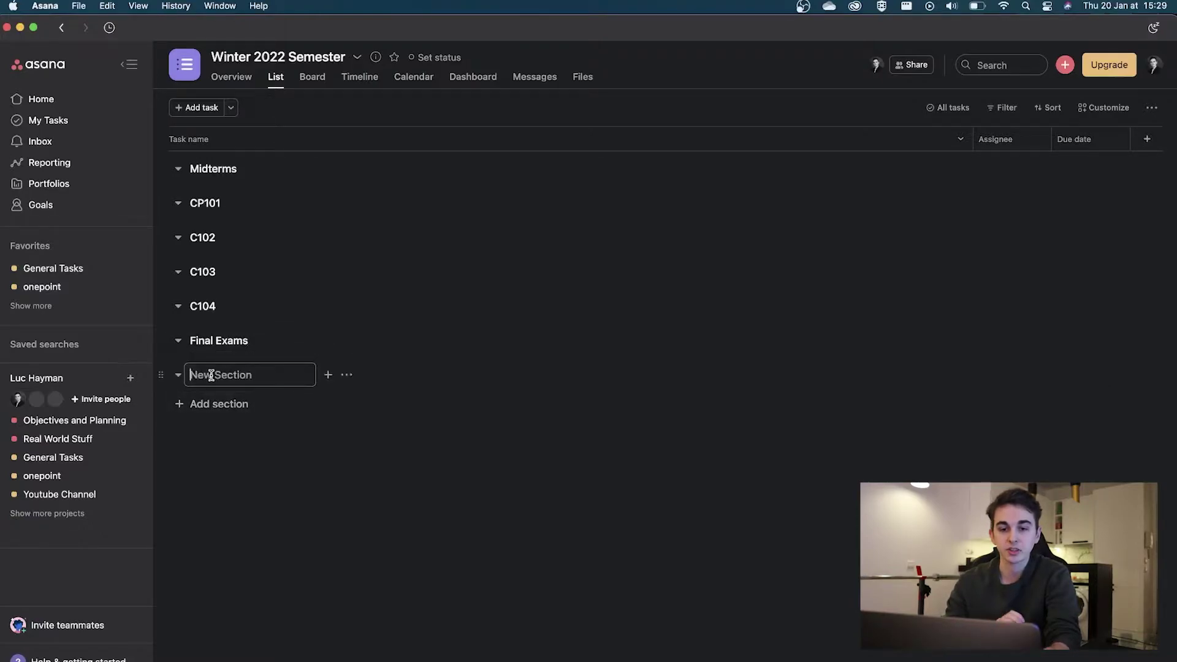
text(Goals)
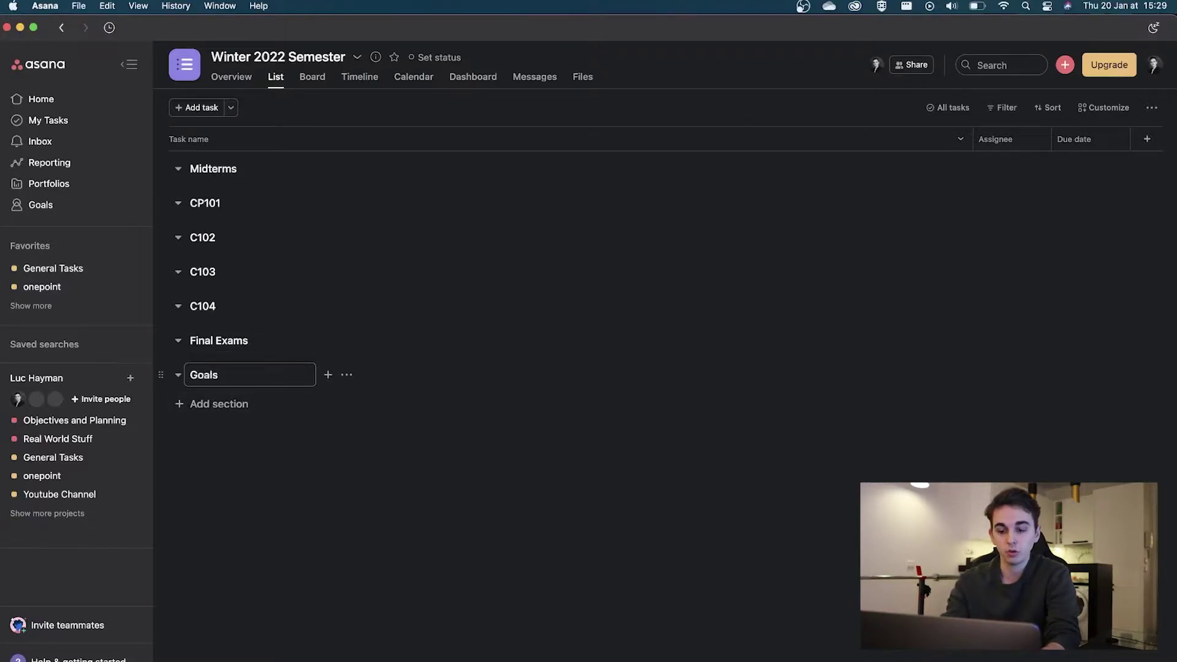
text(, Study Strategies)
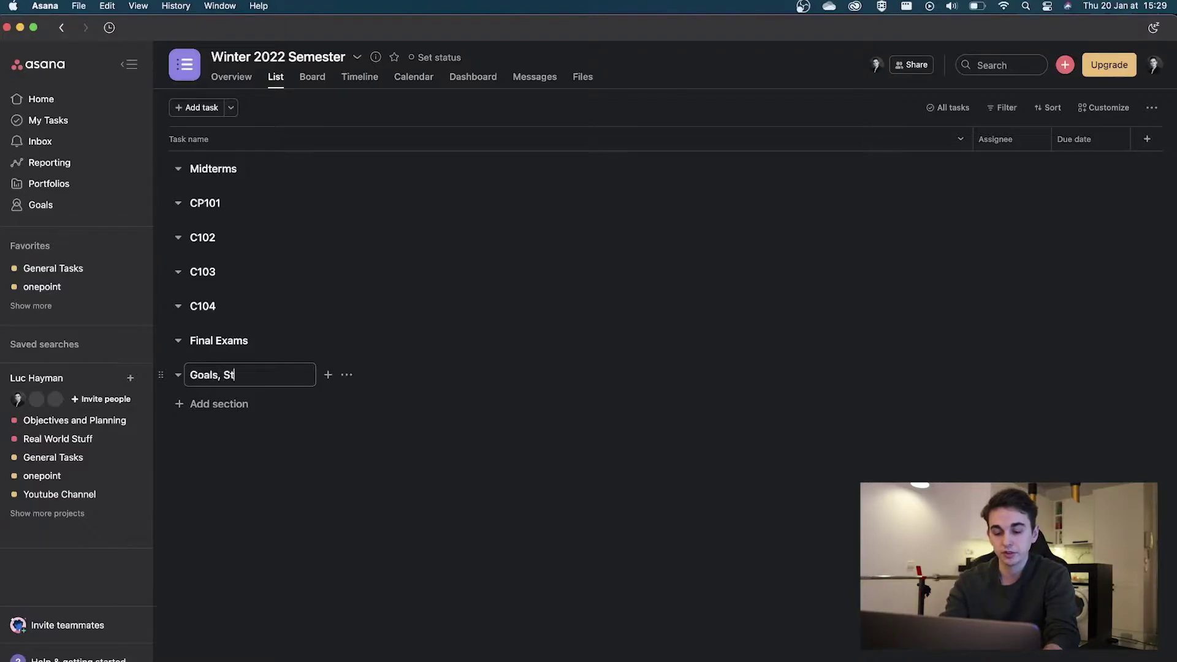
click(237, 513)
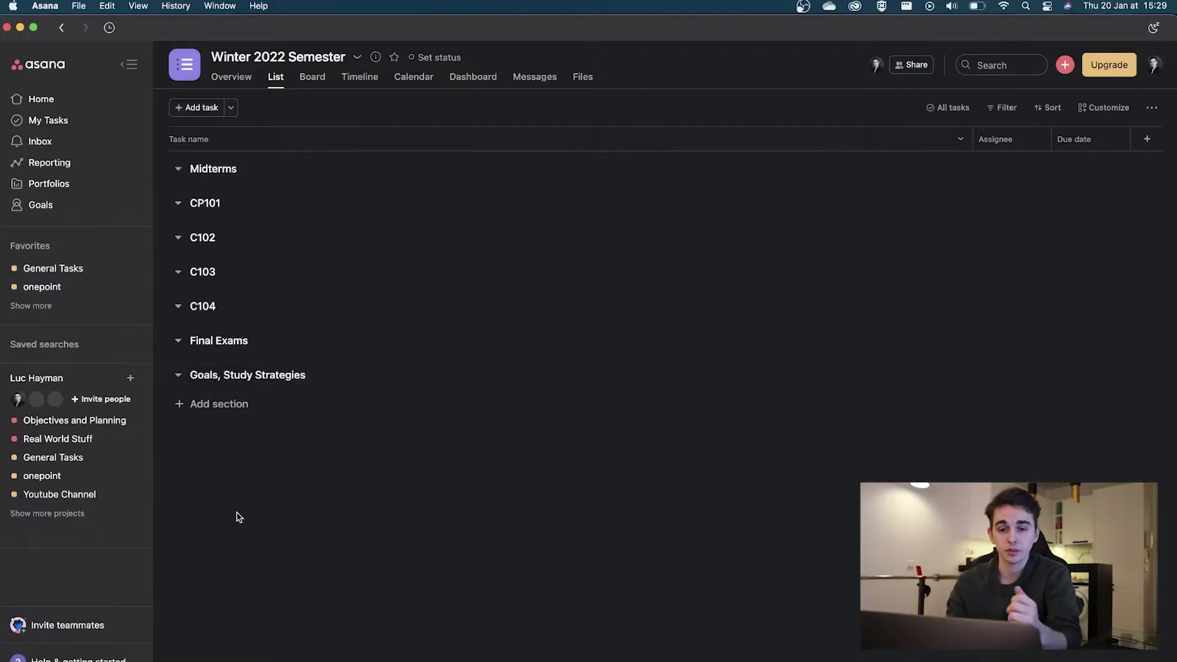
- Drag the 'Goals, Study Strategies' section header above Midterms
drag(234, 341, 225, 166)
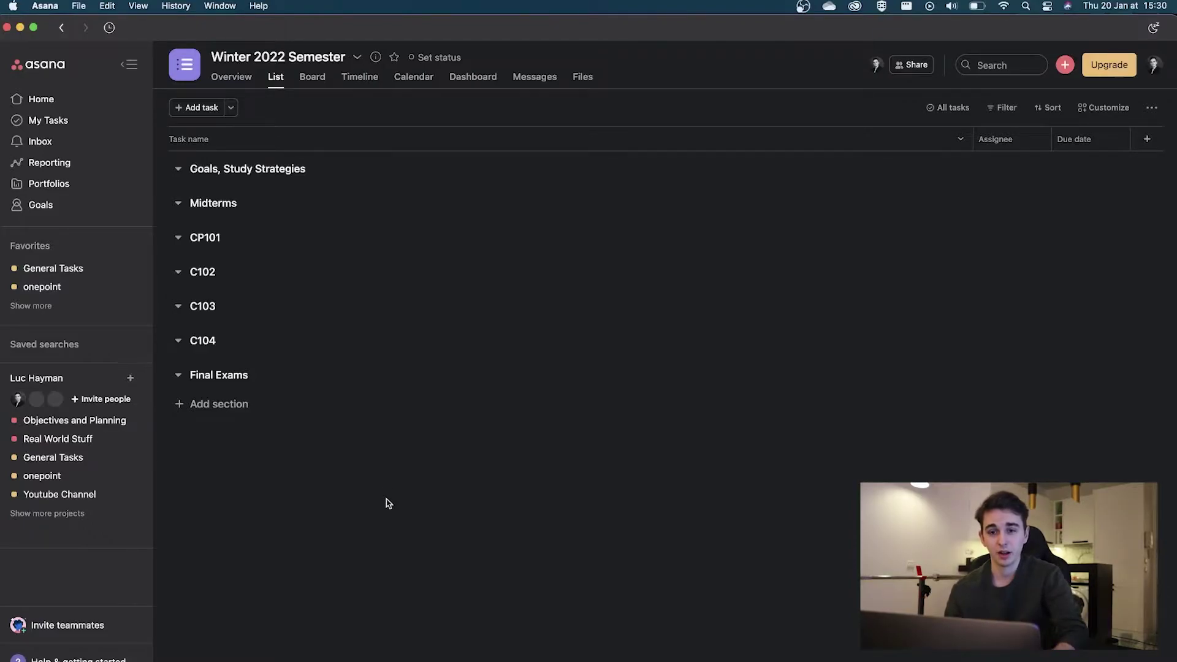
- Open the project's Sync to calendar dialog and copy the Google Calendar feed address
click(358, 58)
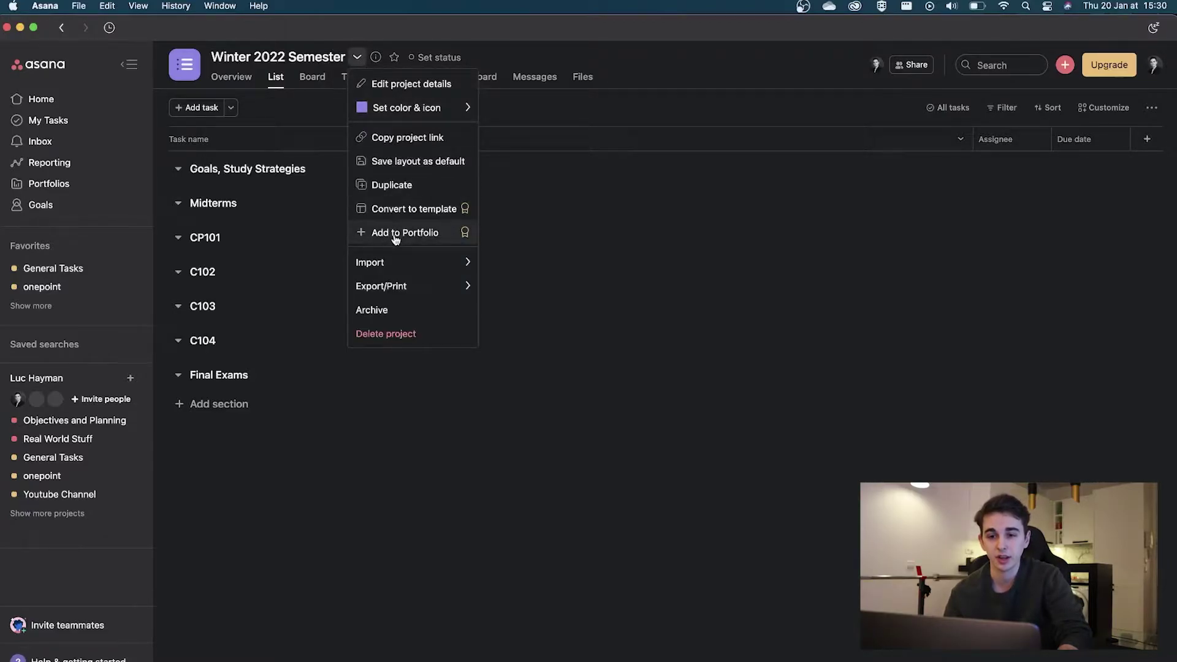
mouse_move(414, 290)
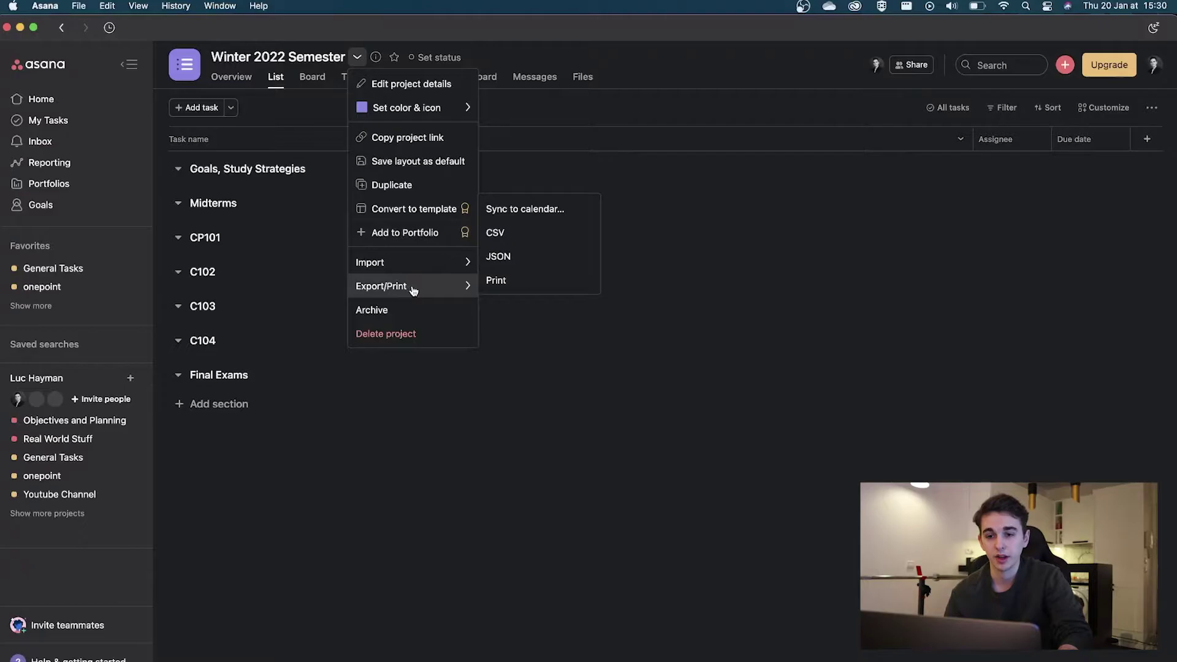
click(527, 208)
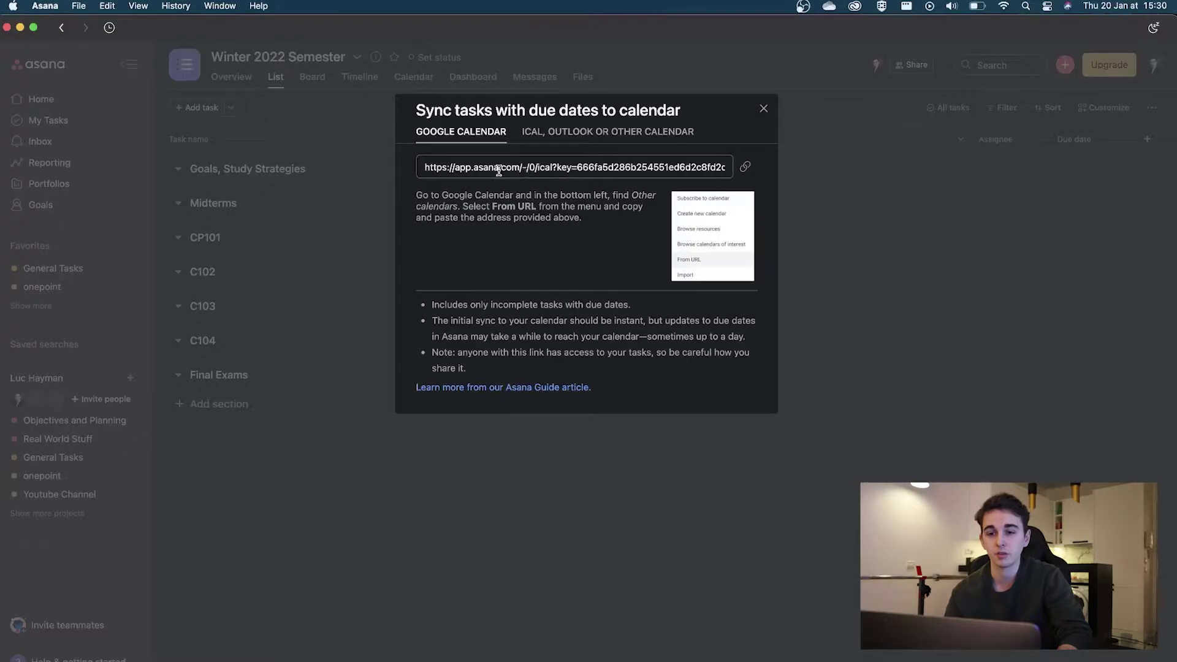
click(581, 132)
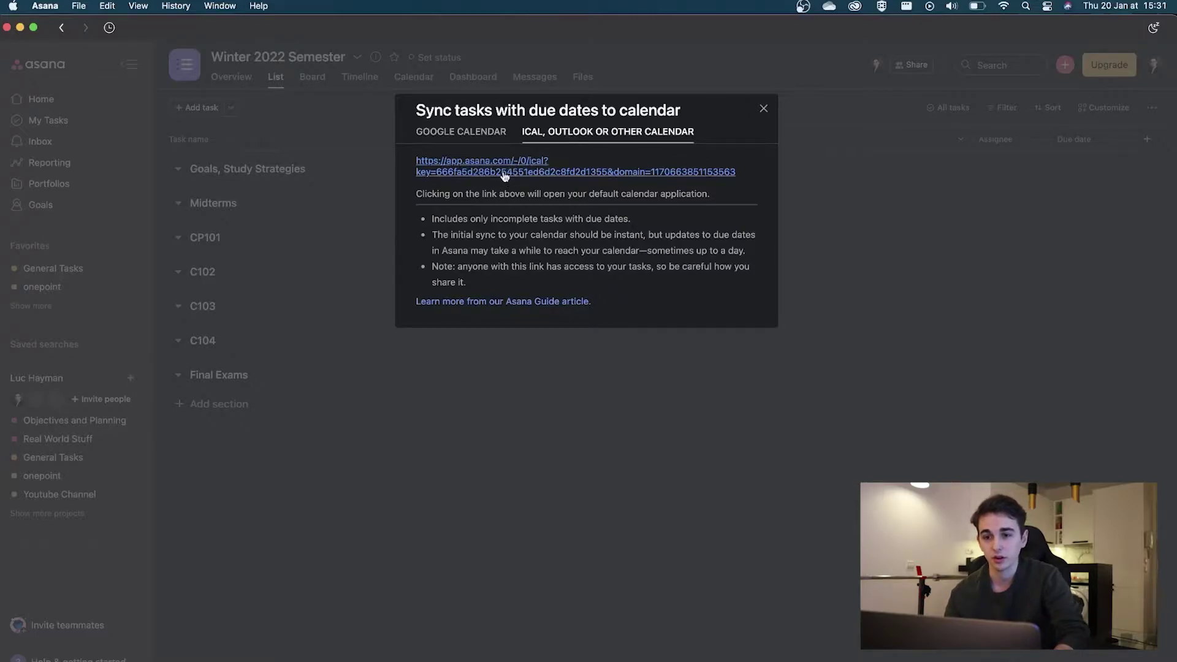
click(468, 137)
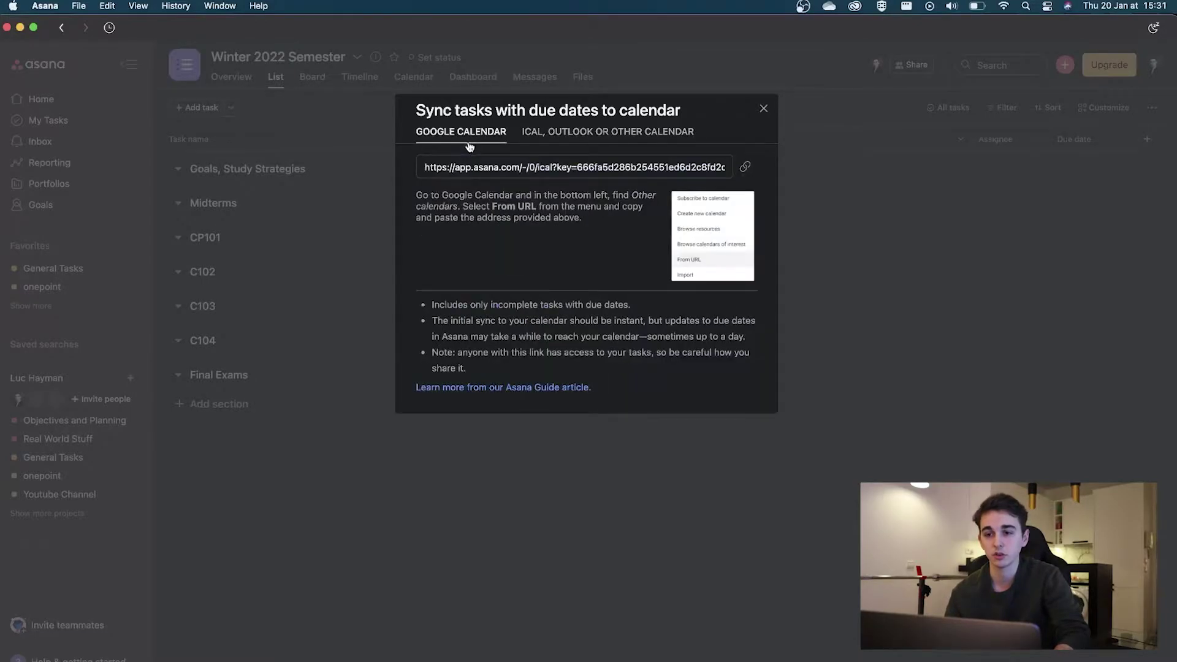
double_click(584, 165)
click(585, 165)
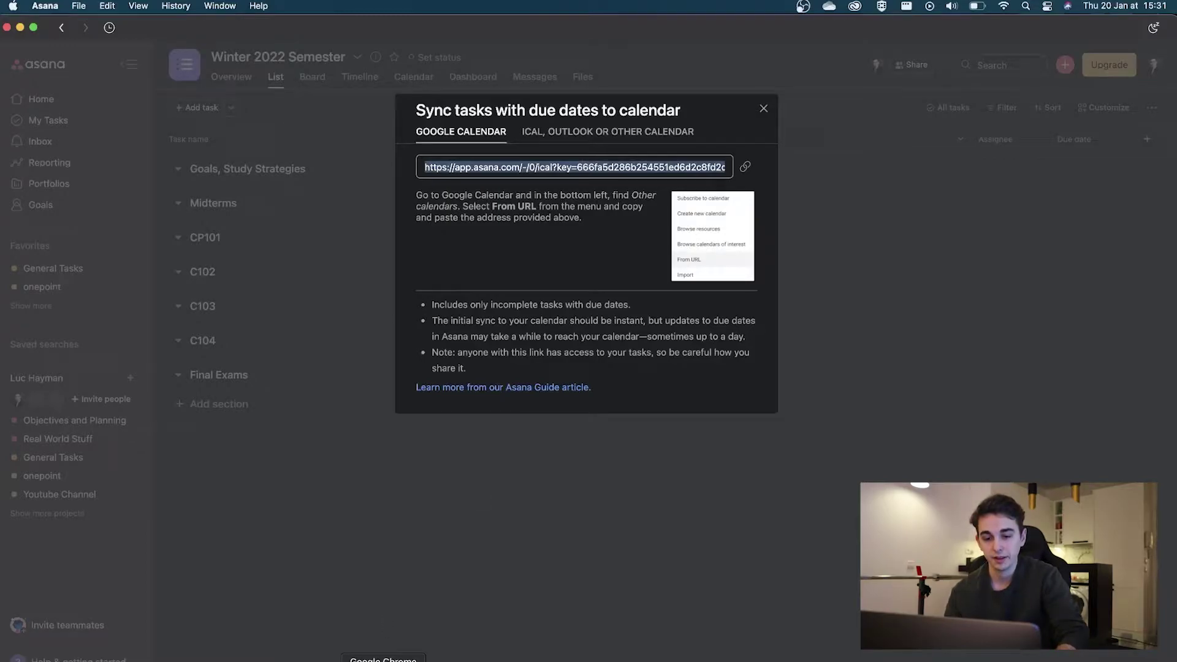
click(383, 660)
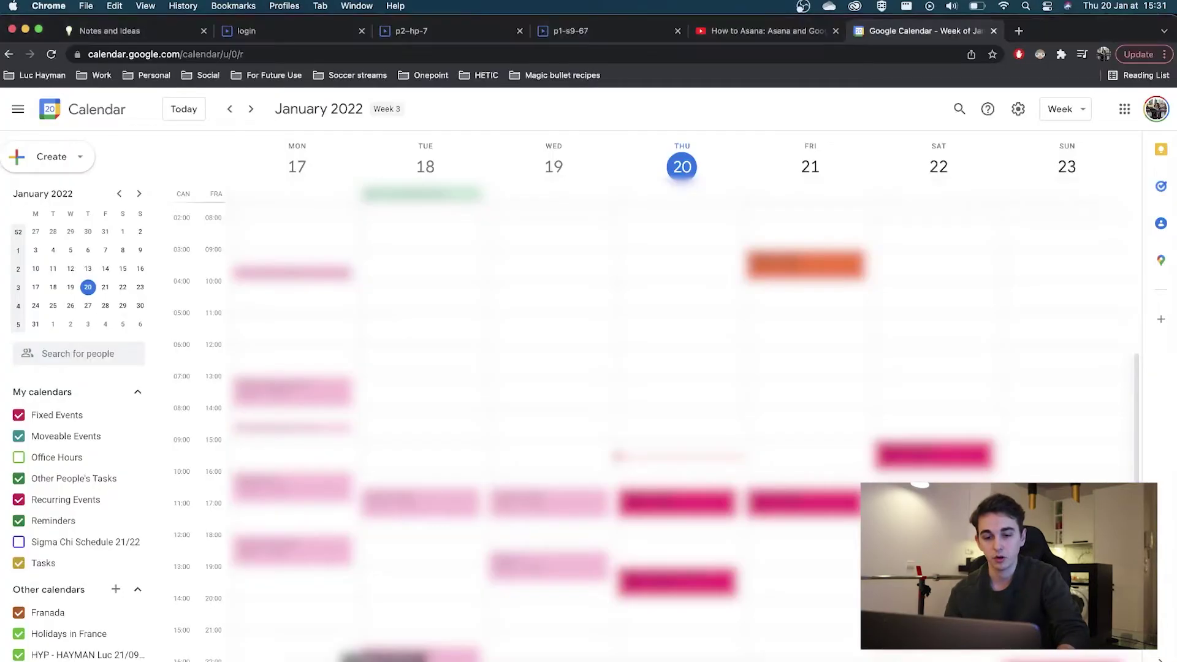
- Add a Google Calendar from URL by pasting the Asana sync address
click(114, 591)
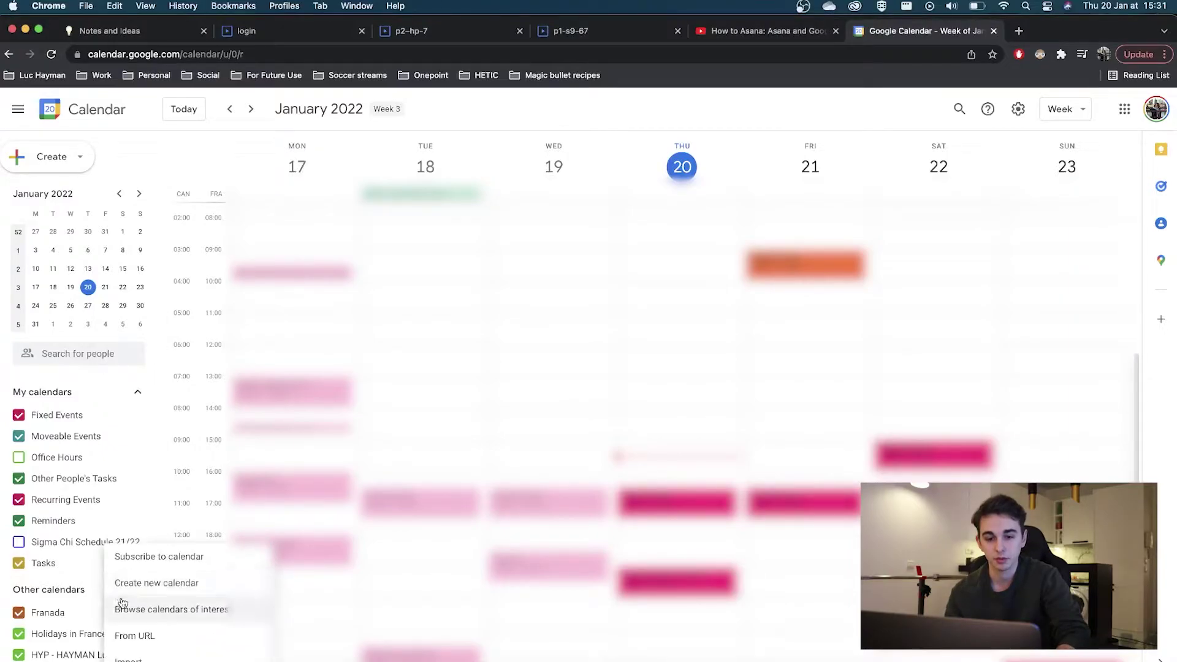
click(130, 634)
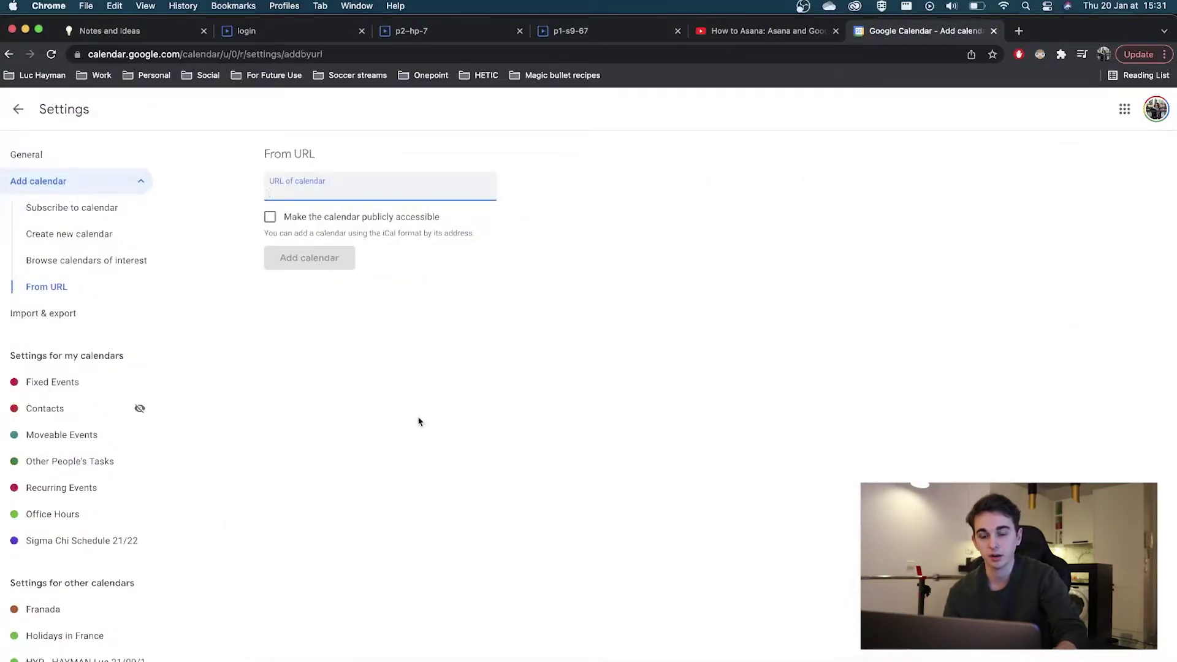
key(super+v)
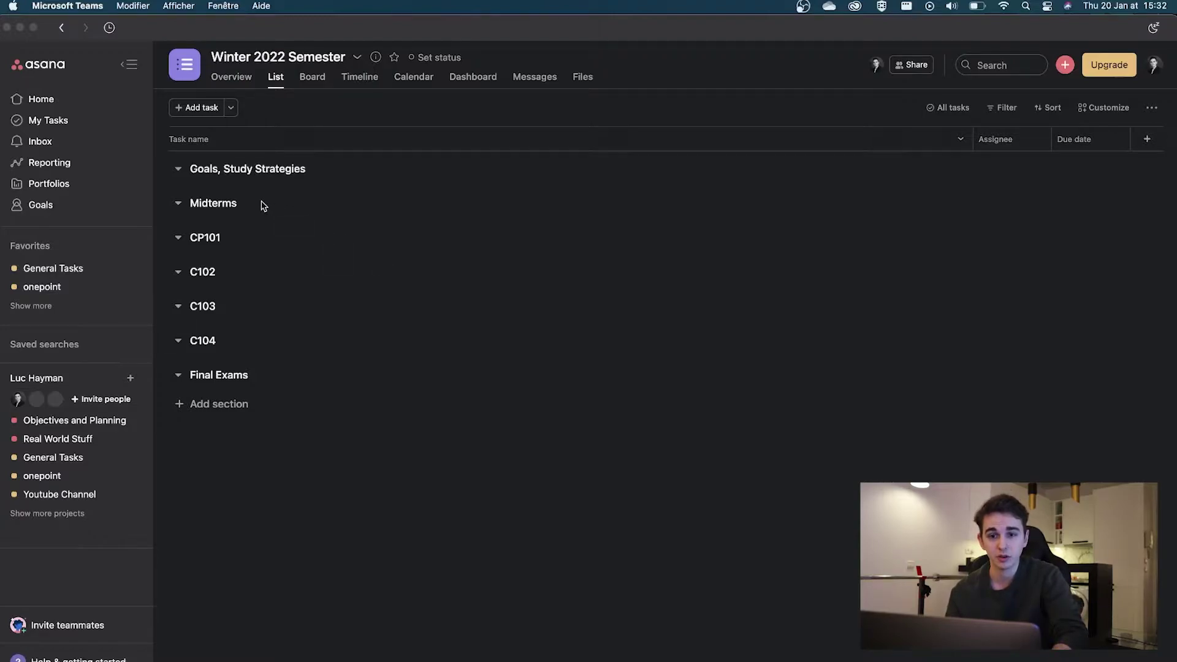
- Add task CP101 Midterm 1 under Midterms, assigned to yourself and due 16 Feb
click(229, 212)
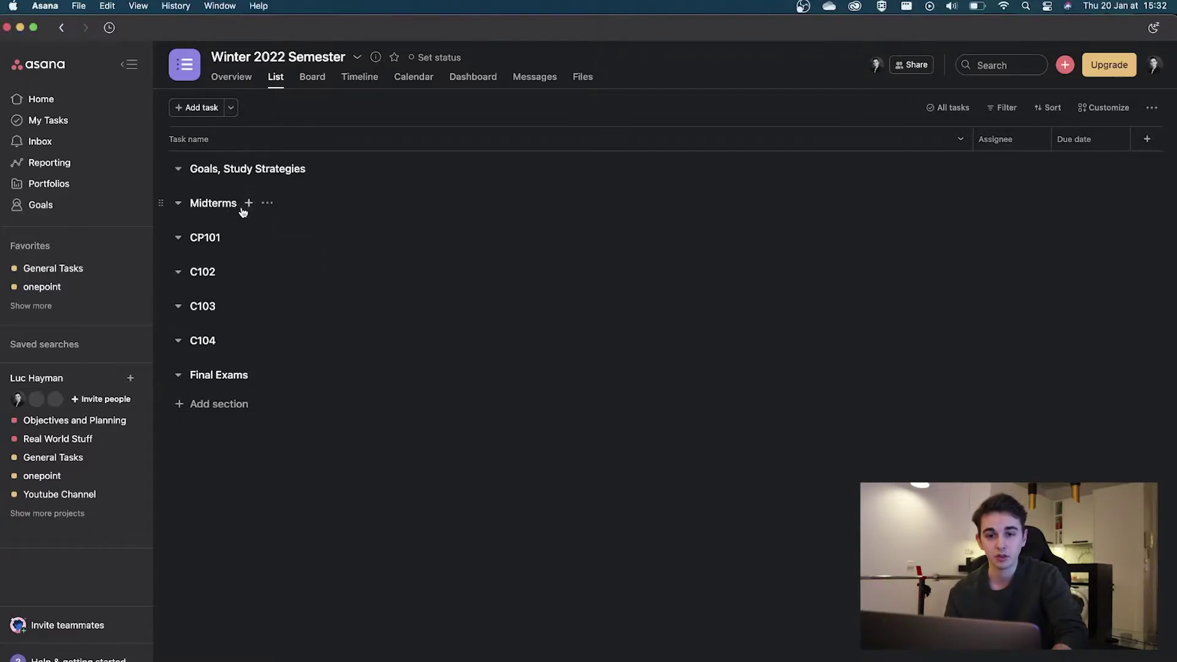
click(249, 204)
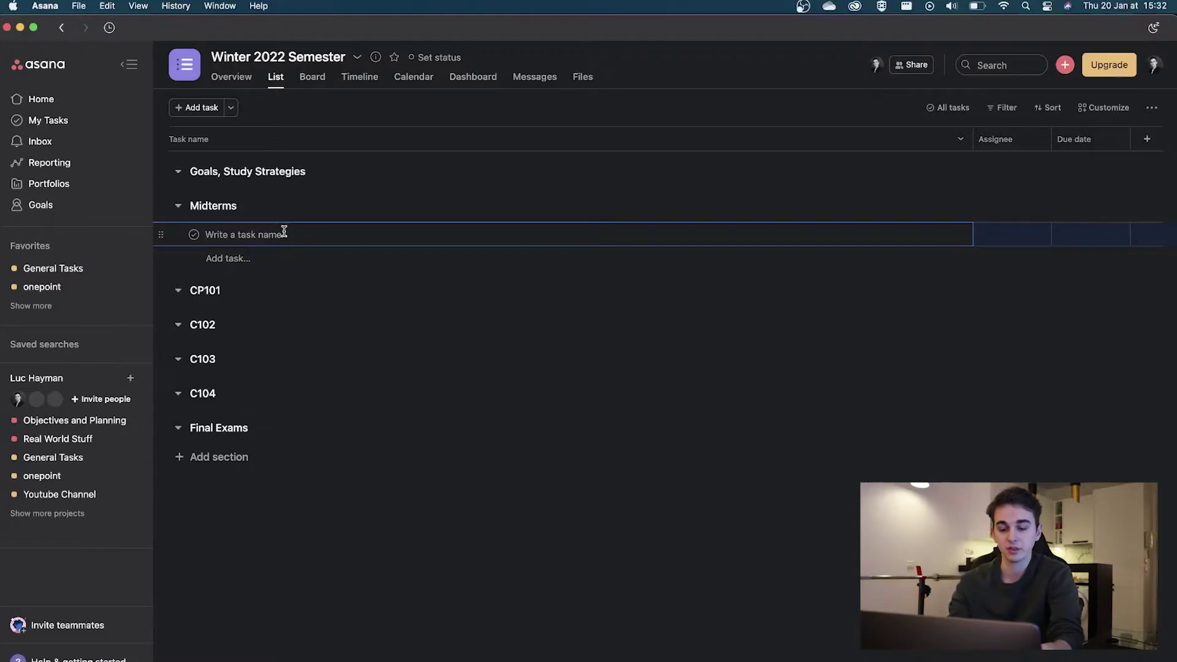
text(CP101 Midt)
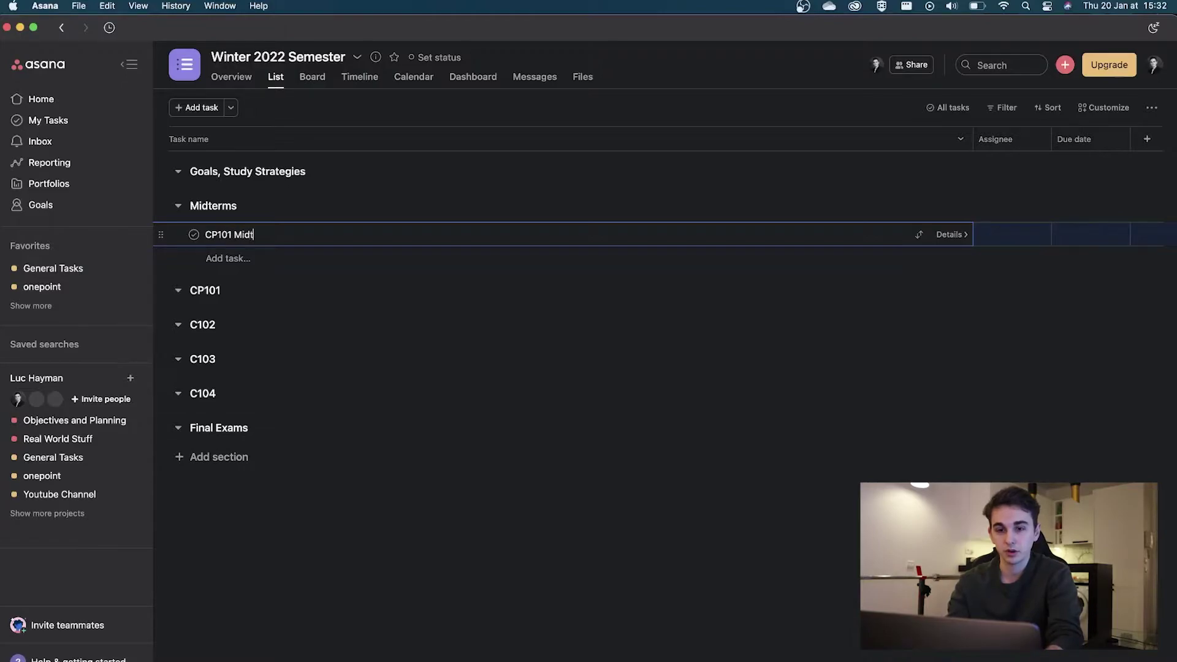
text(erm 1)
click(989, 233)
click(972, 258)
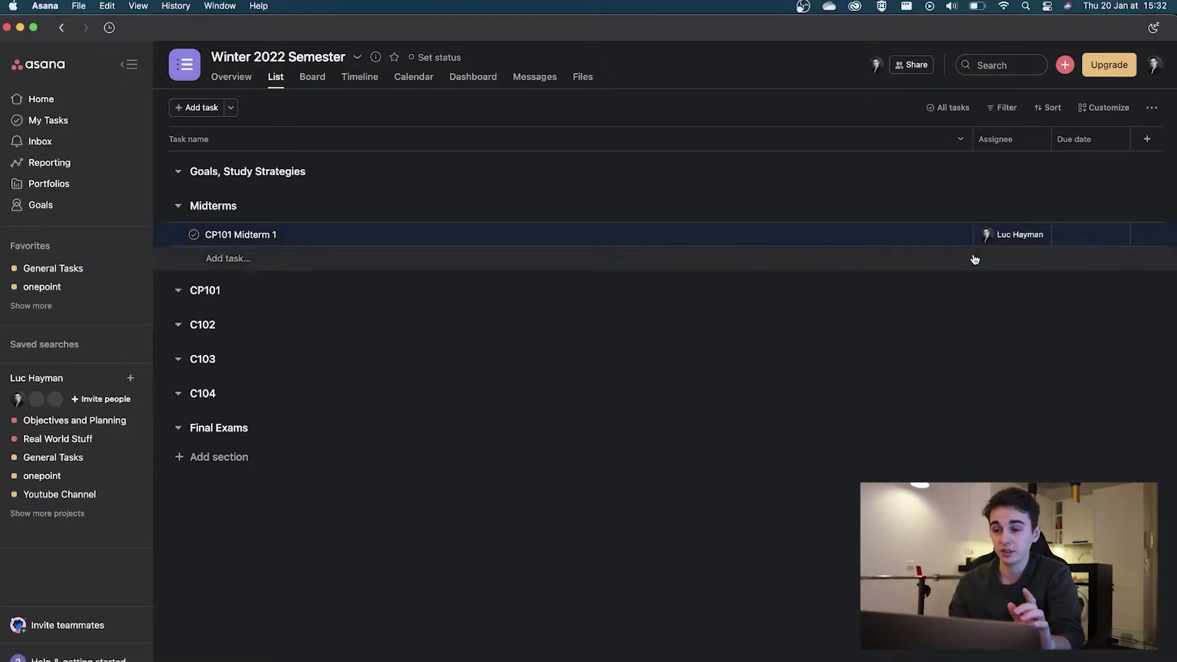
click(1066, 236)
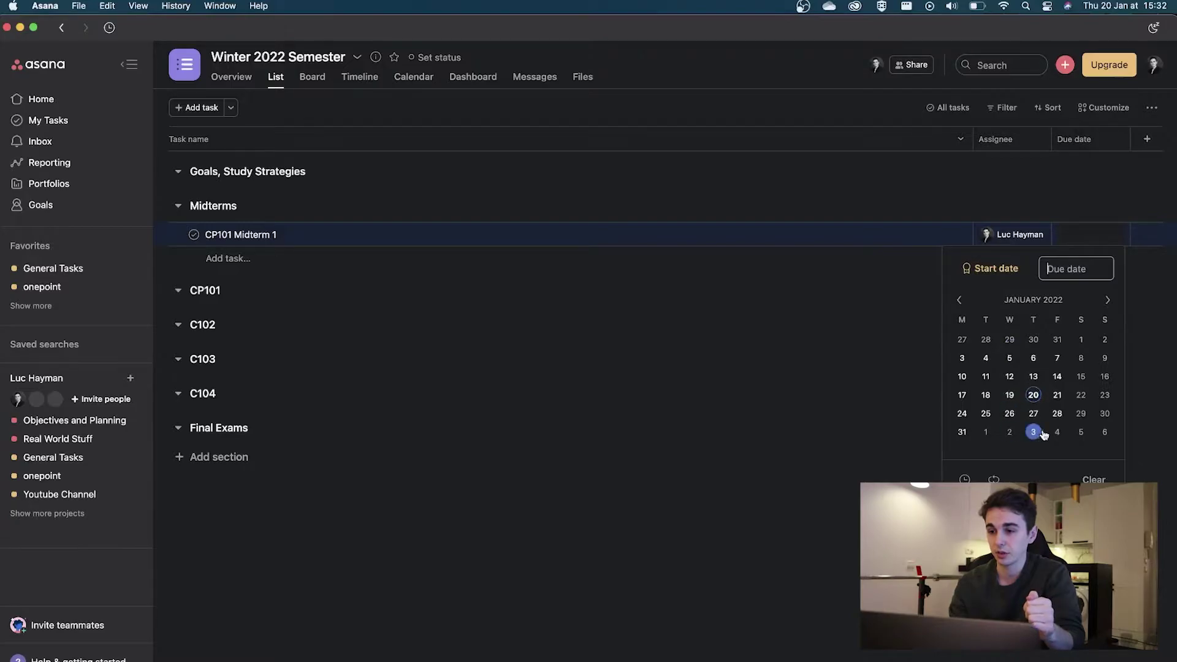
click(1110, 300)
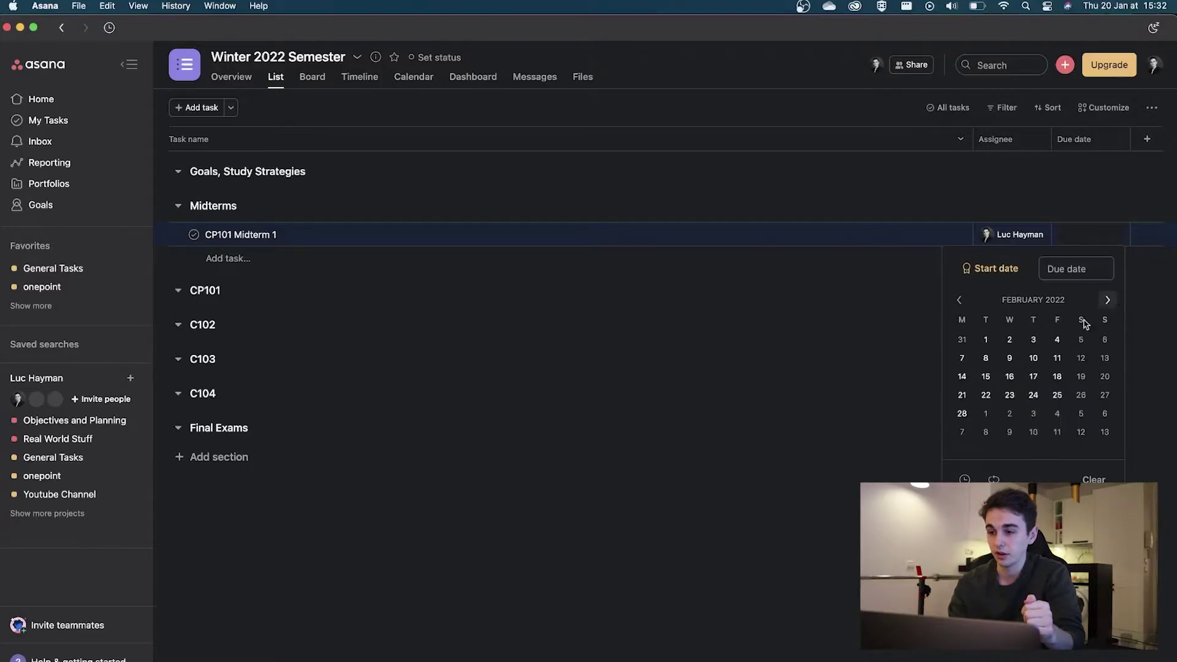
click(1009, 375)
click(868, 321)
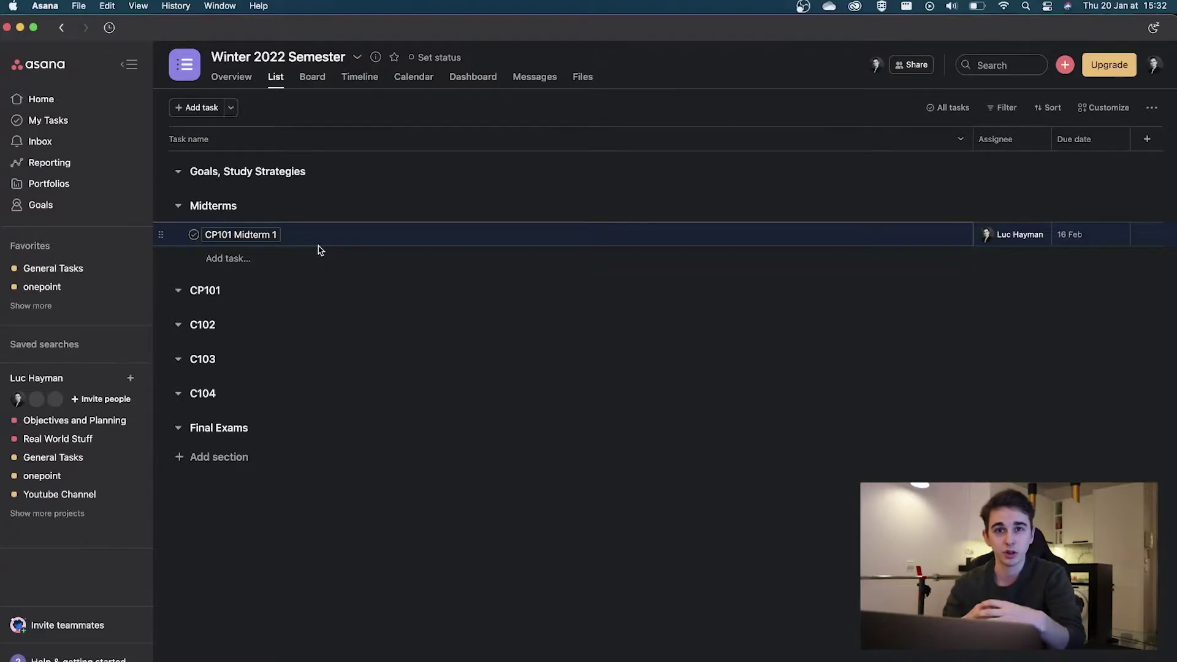
- Add CP101 Midterm 2 and CP104 Midterm tasks under Midterms
click(245, 258)
text(CP101 Midterm 2)
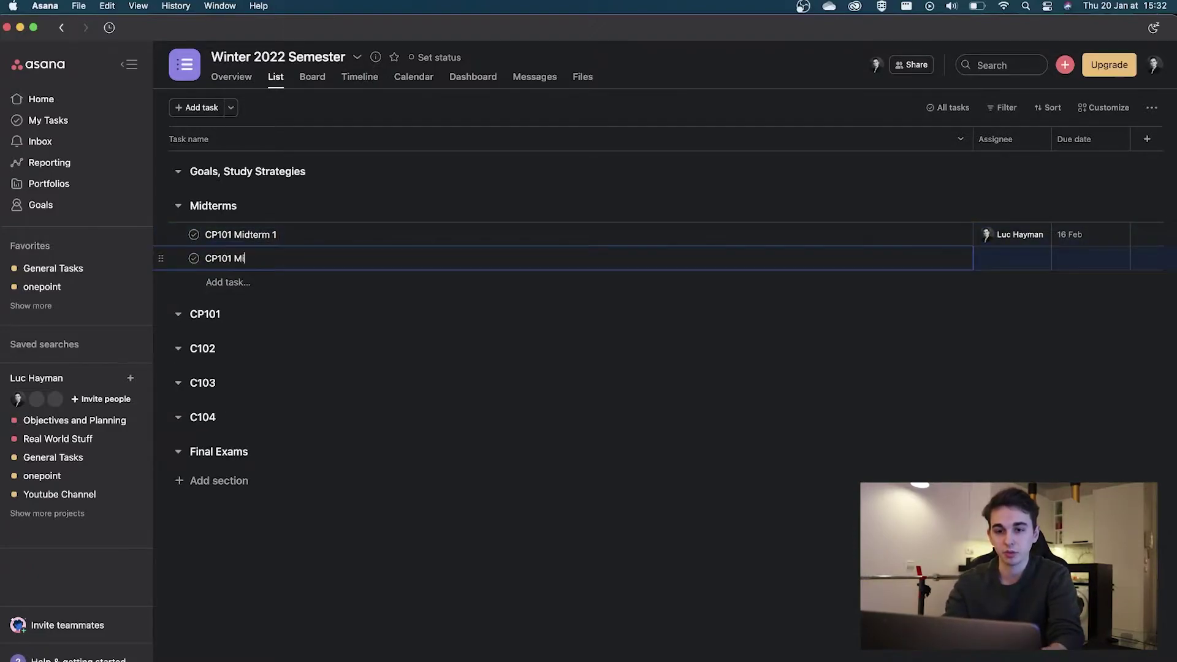
click(354, 526)
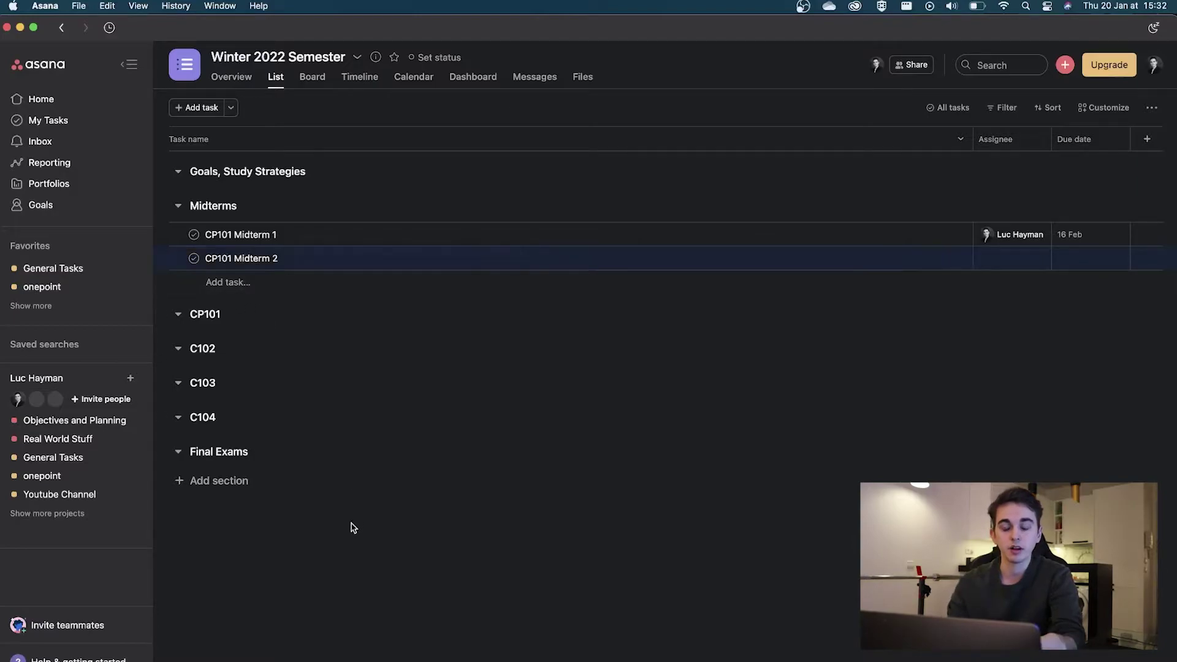
click(239, 284)
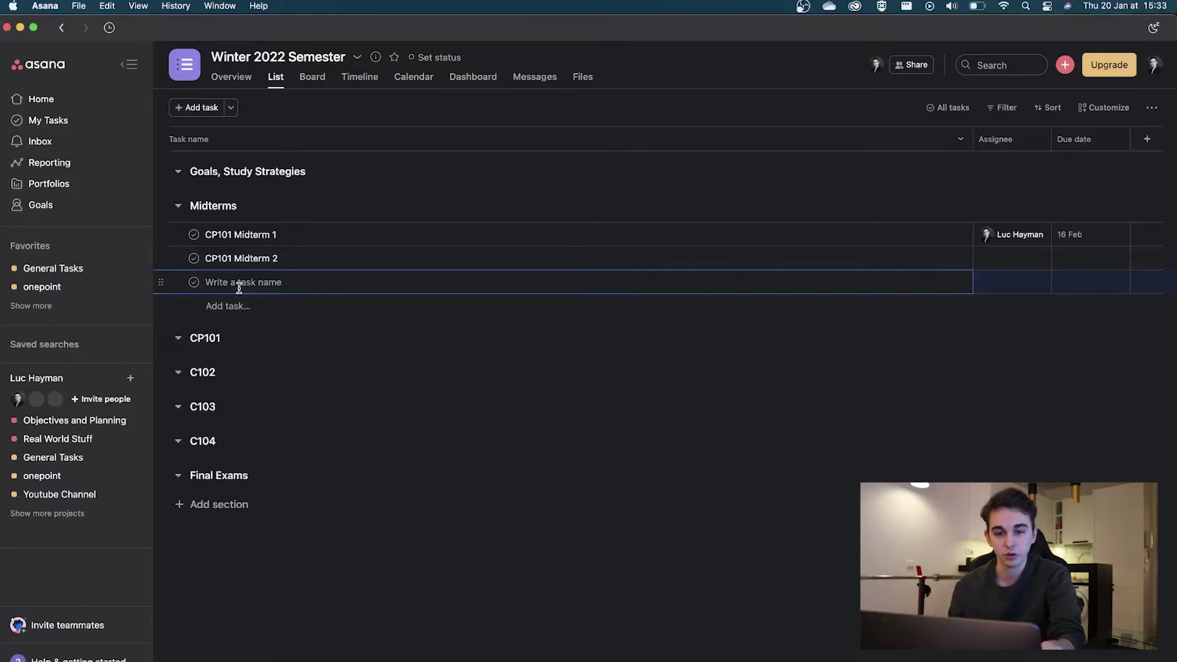
text(P1)
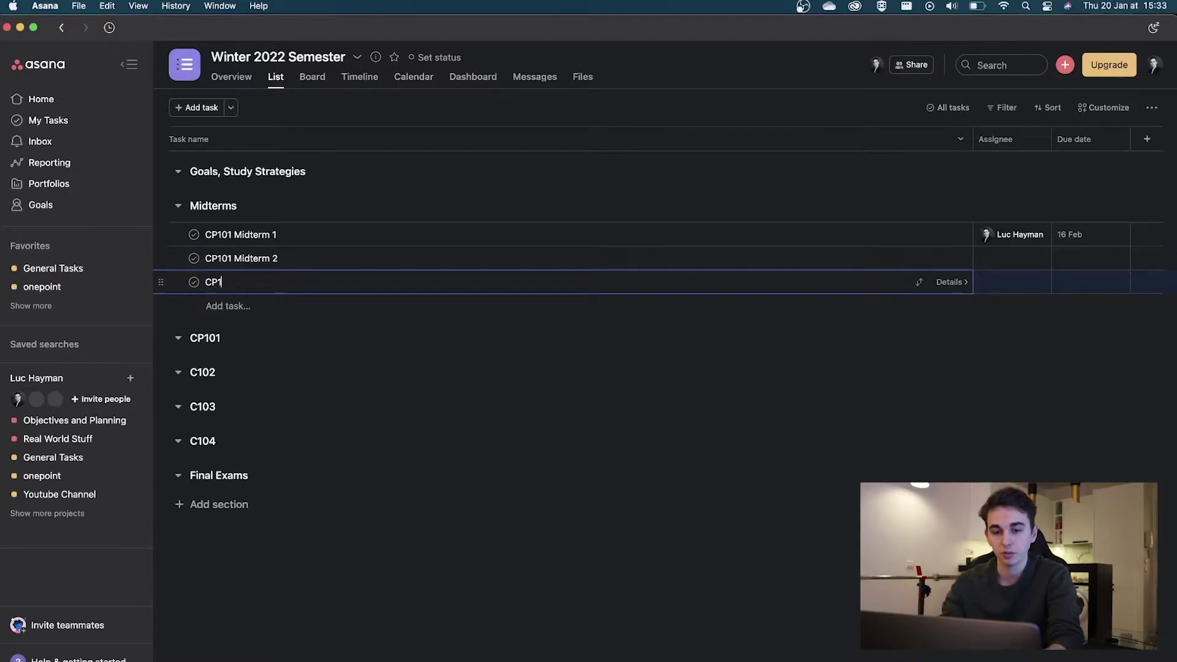
text(04 Midterm)
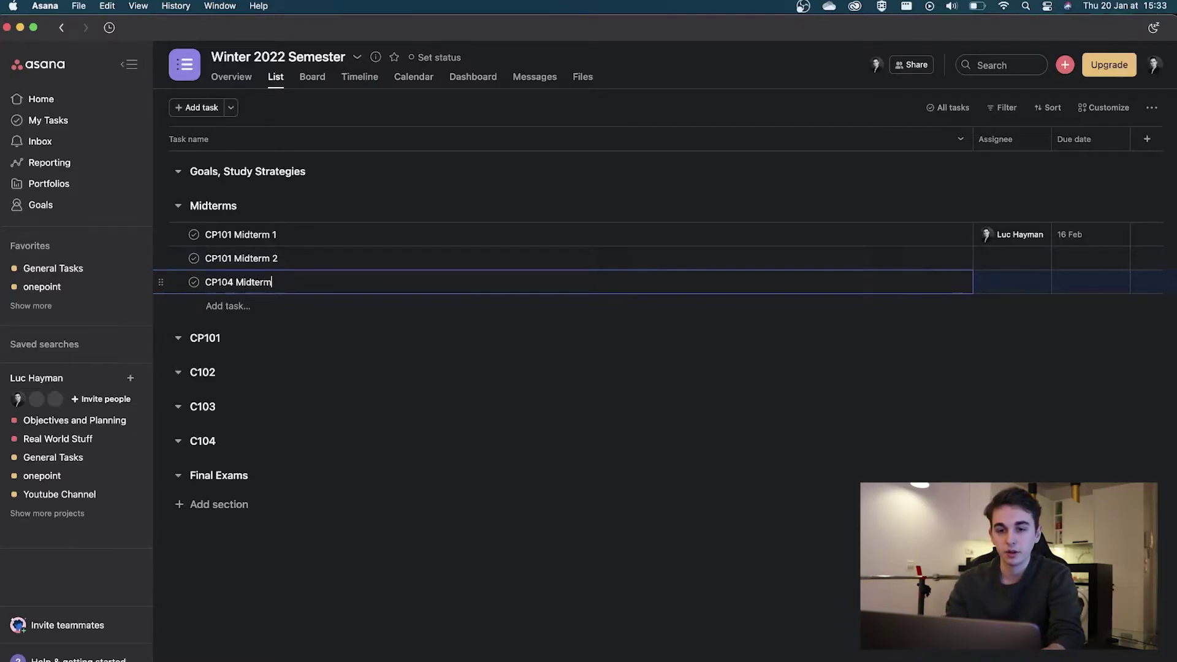
click(645, 570)
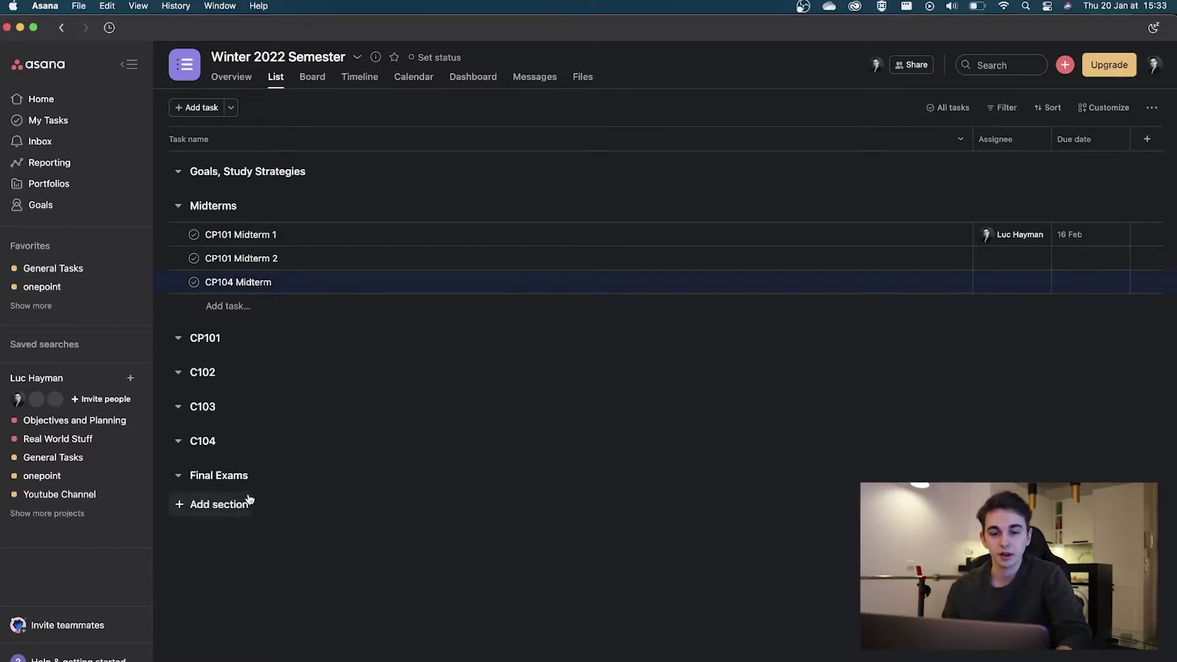
click(261, 476)
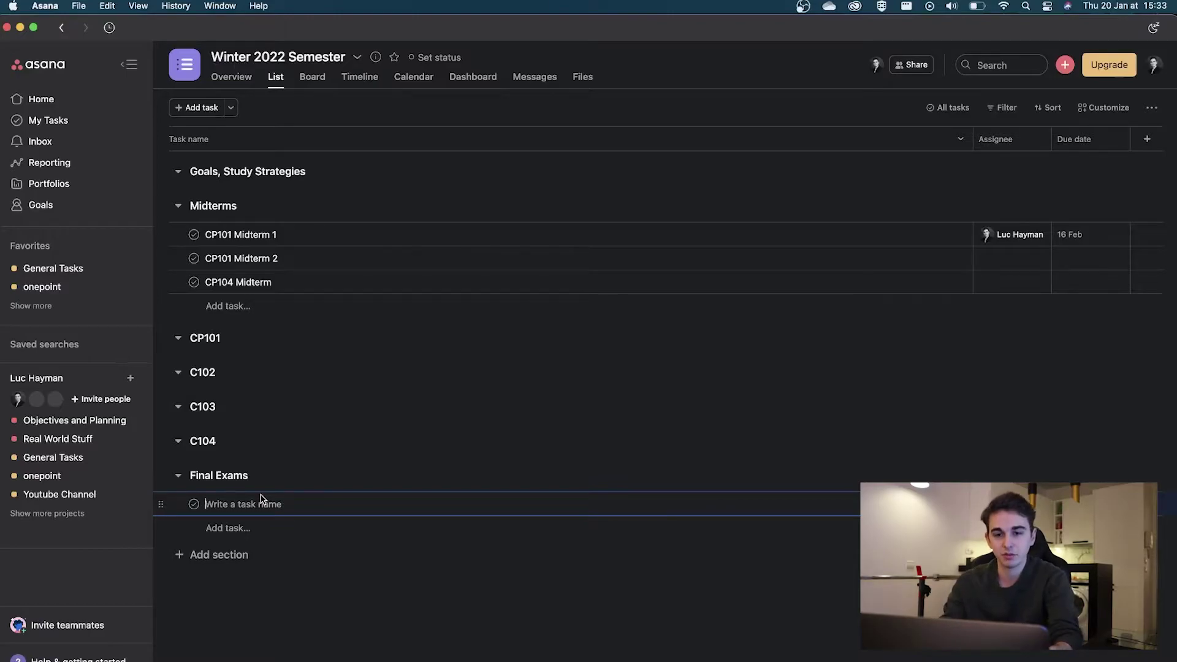
- Add tasks CP101 Final Exam and CP103 Final Exam to the Final Exams section
text(CP101)
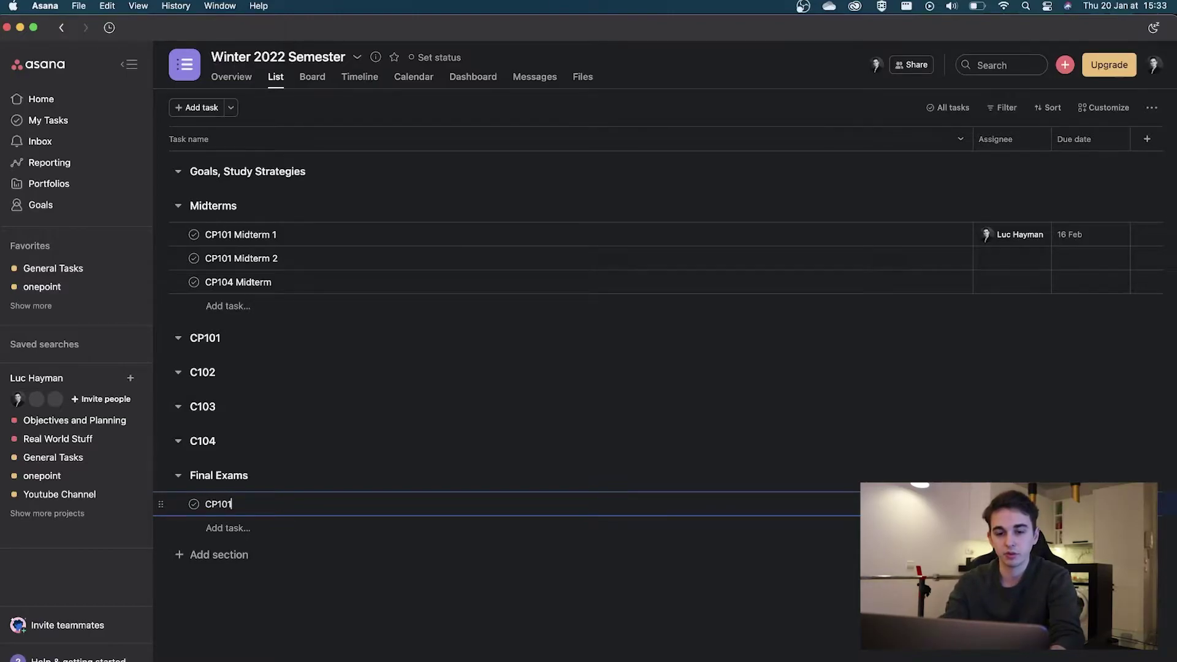
text( Final )
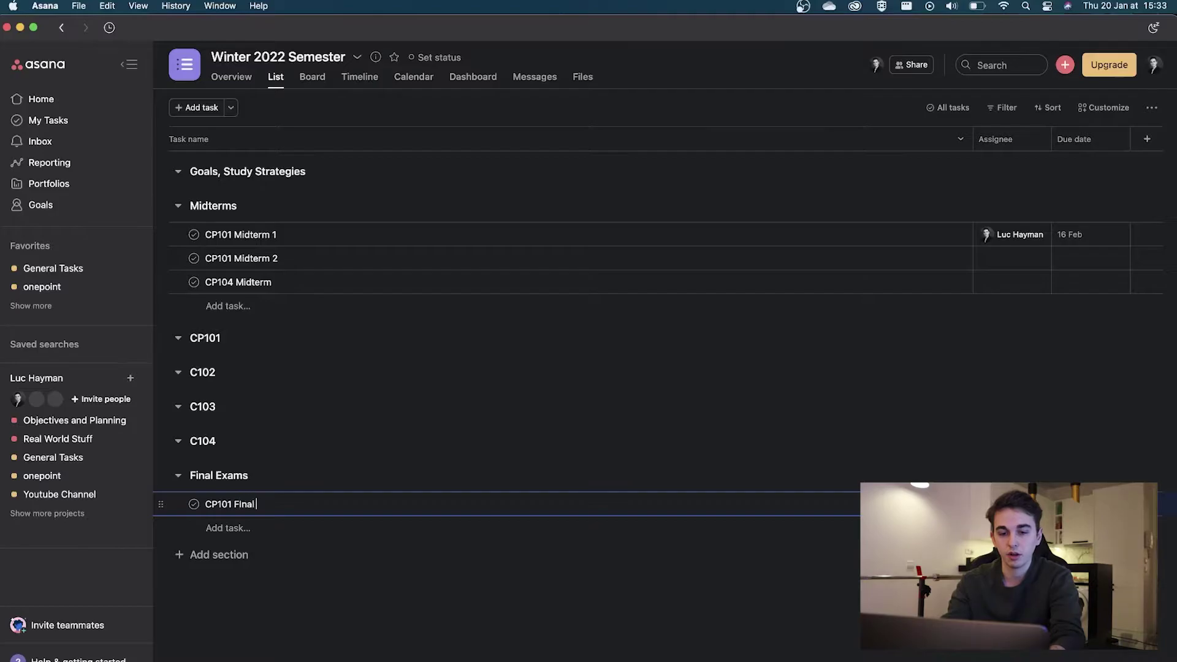
text(Eaxm)
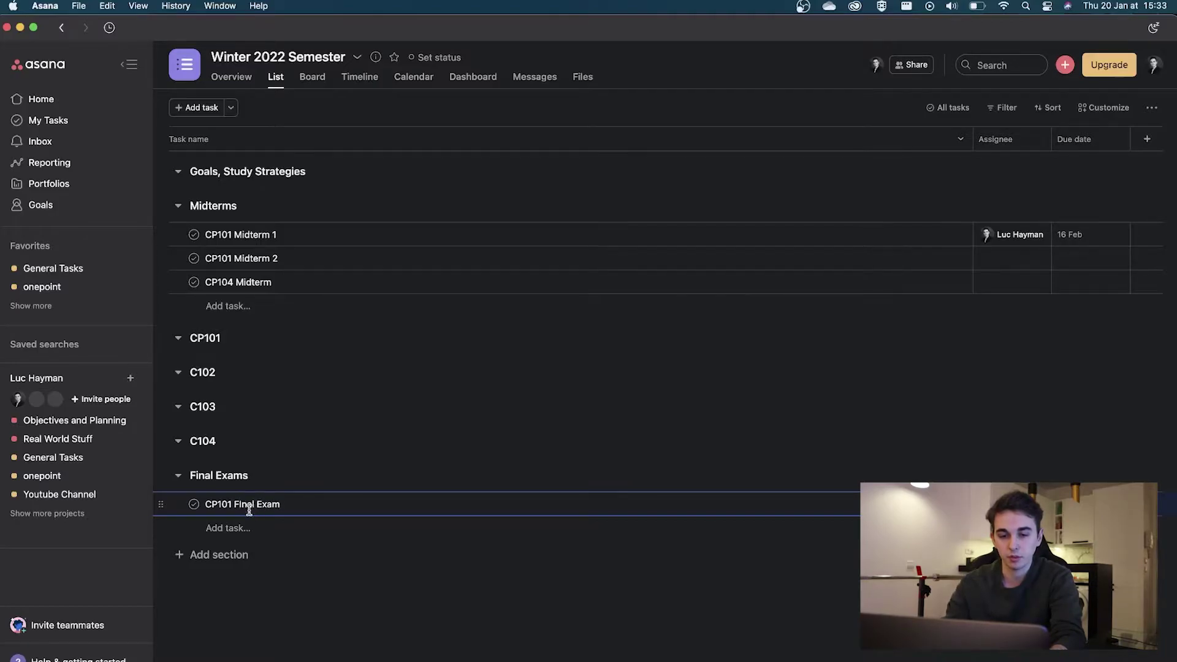
click(244, 527)
text(CP103 E)
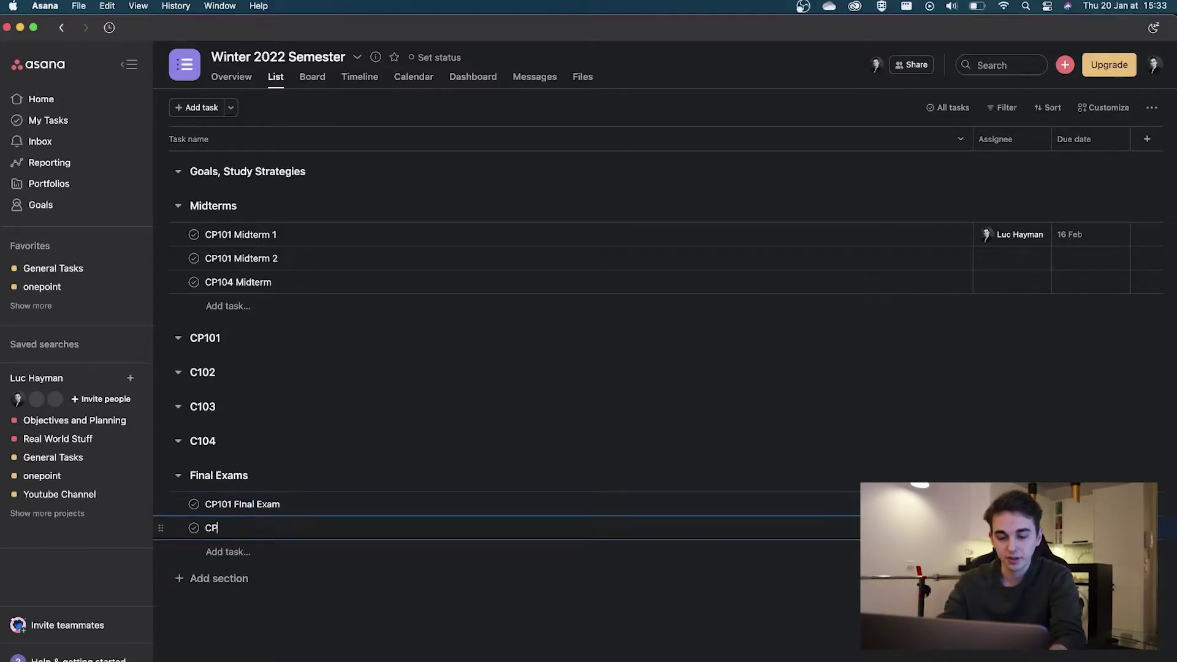
key(BackSpace)
text(Fianl)
key(BackSpace)
key(BackSpace)
key(BackSpace)
key(BackSpace)
text(inal Exam)
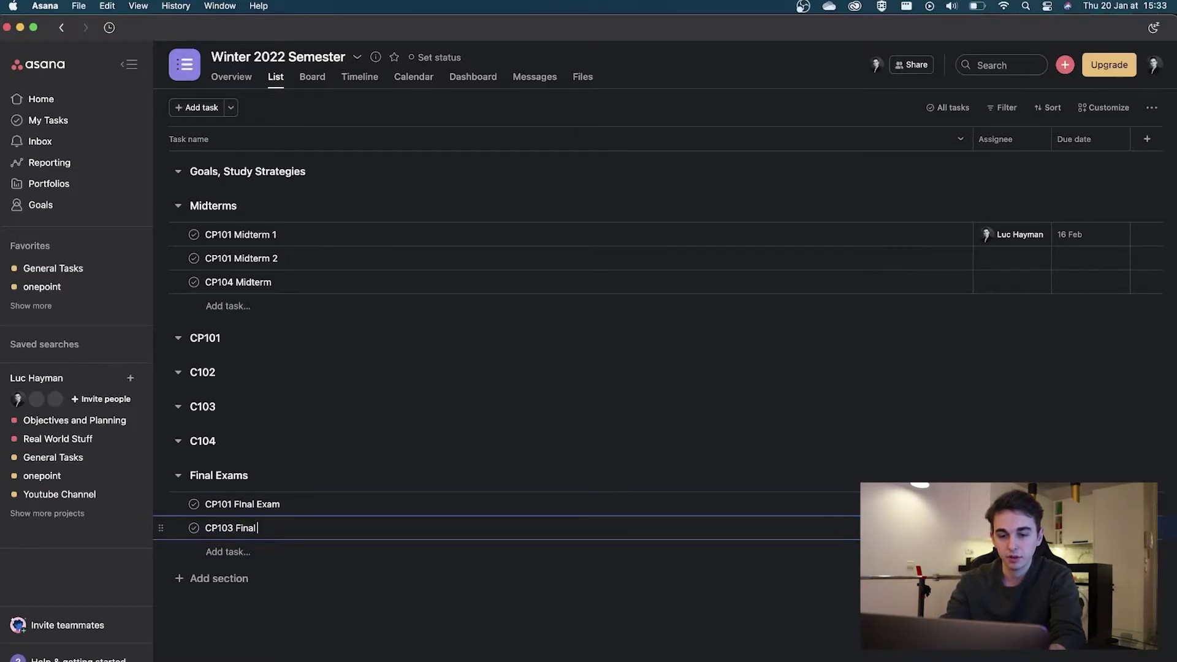
key(Escape)
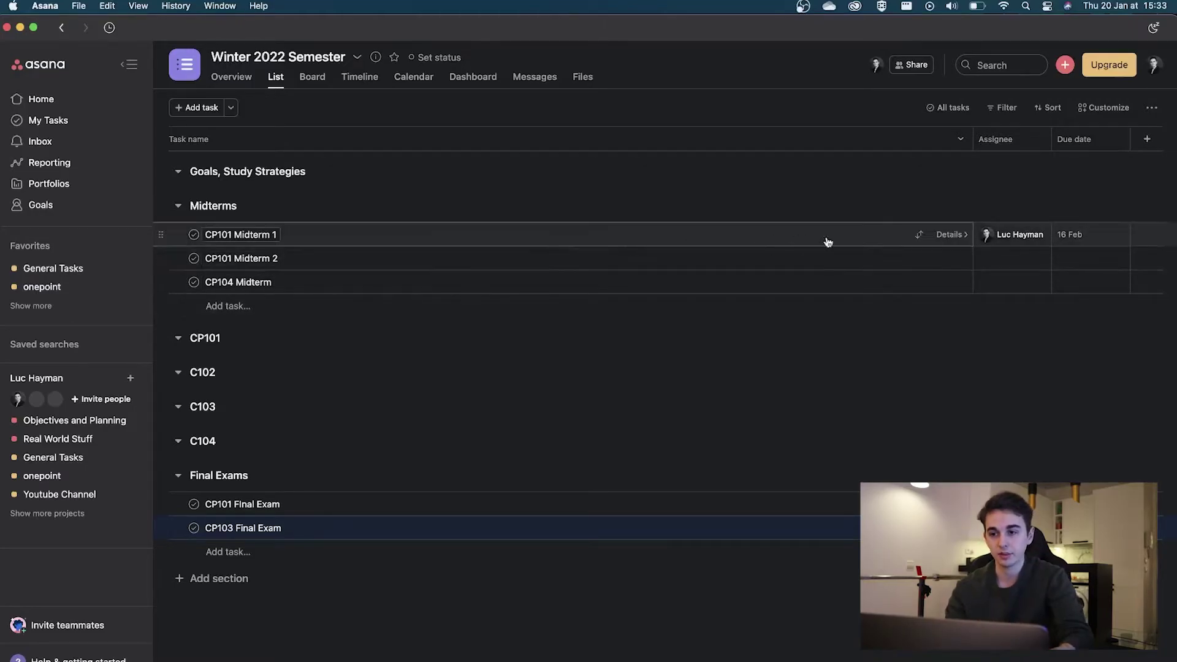
- Add a subtask 'CP101 Midterm in one week' to CP101 Midterm 1
click(952, 234)
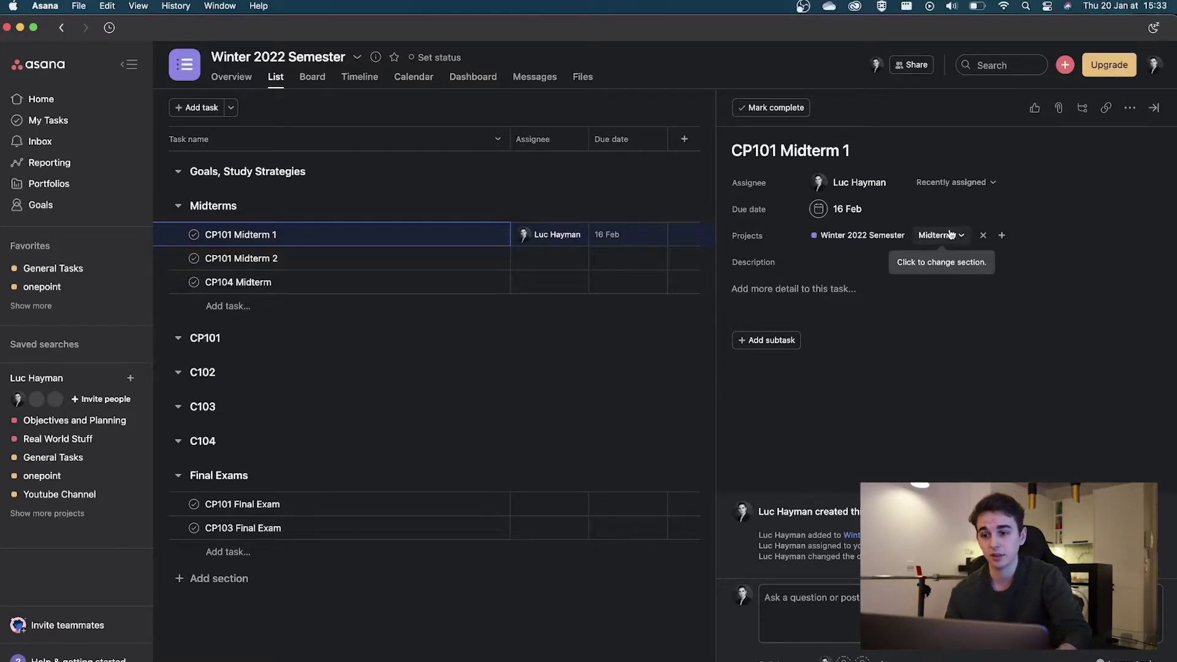
click(761, 346)
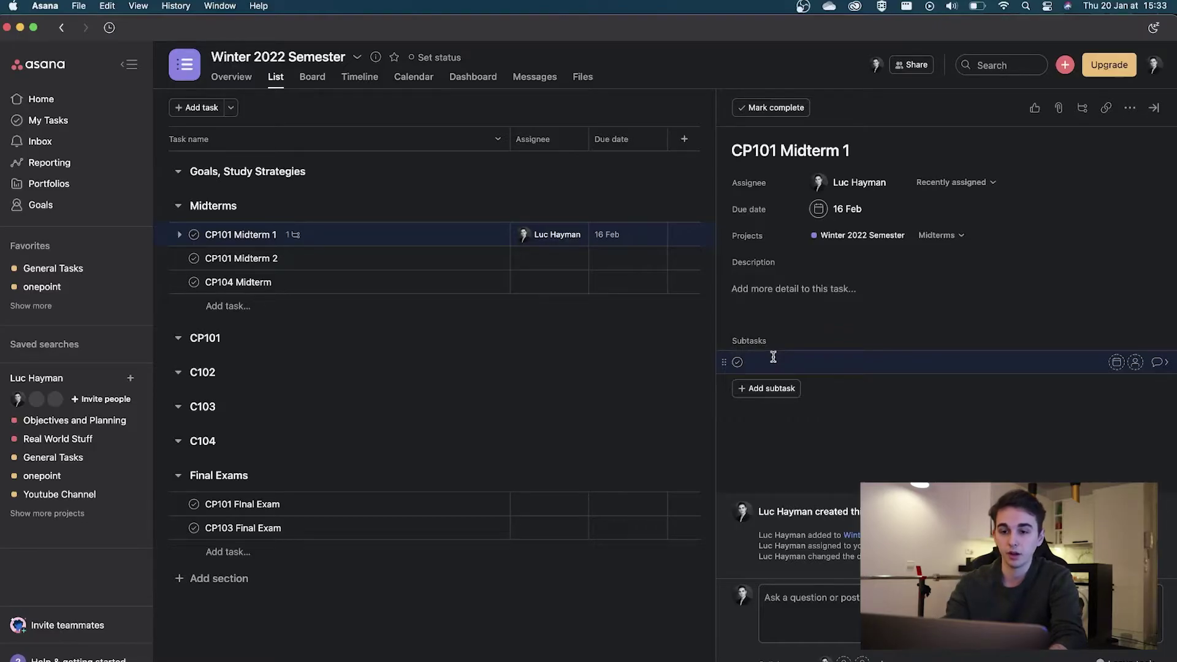
text(CP101 Fina)
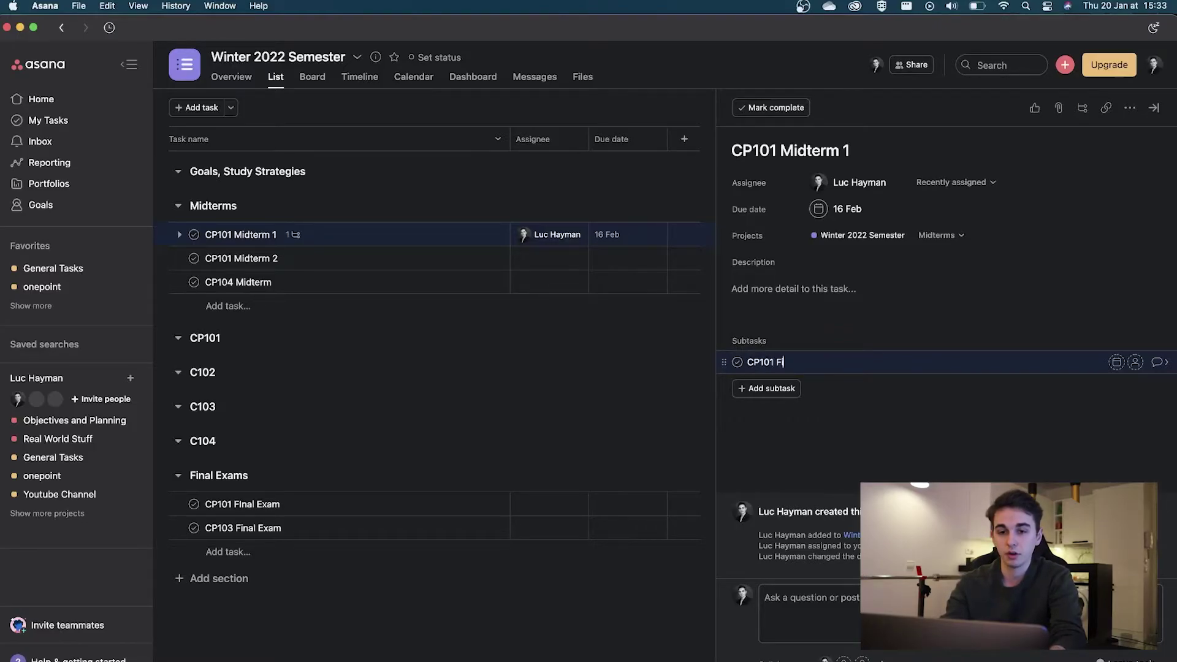
key(BackSpace)
key(BackSpace)
key(BackSpace)
key(BackSpace)
text(Mid)
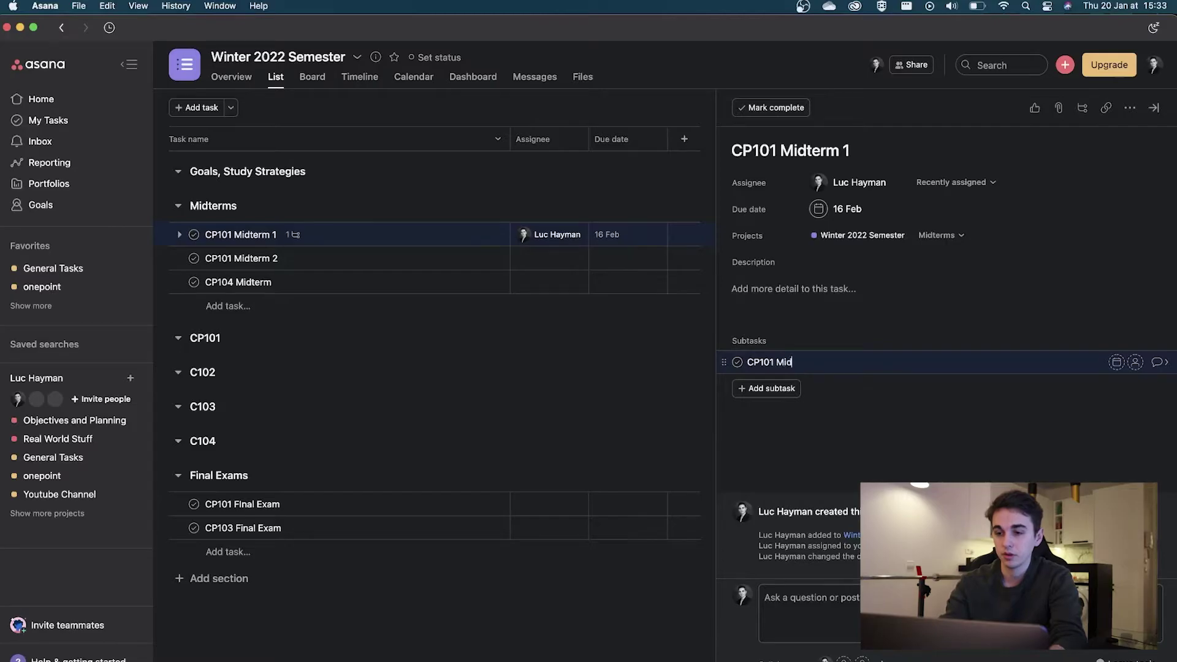
text(term in one week)
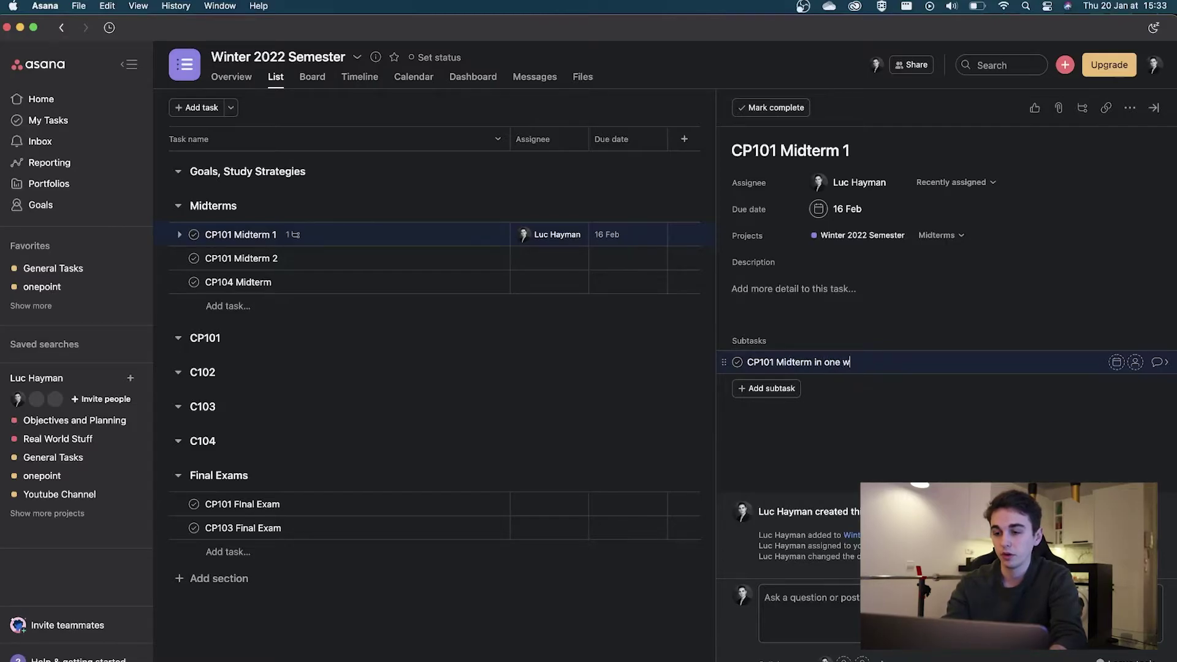
- Give the subtask an 8 Feb due date and assign it to yourself
click(1116, 362)
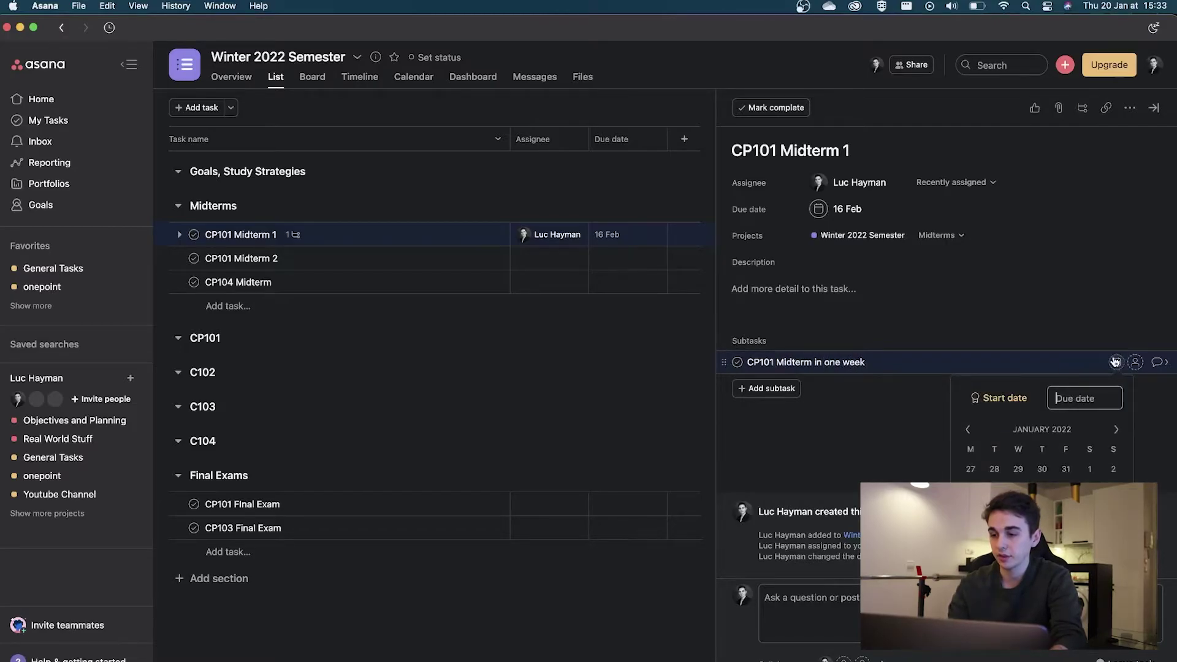
click(1116, 429)
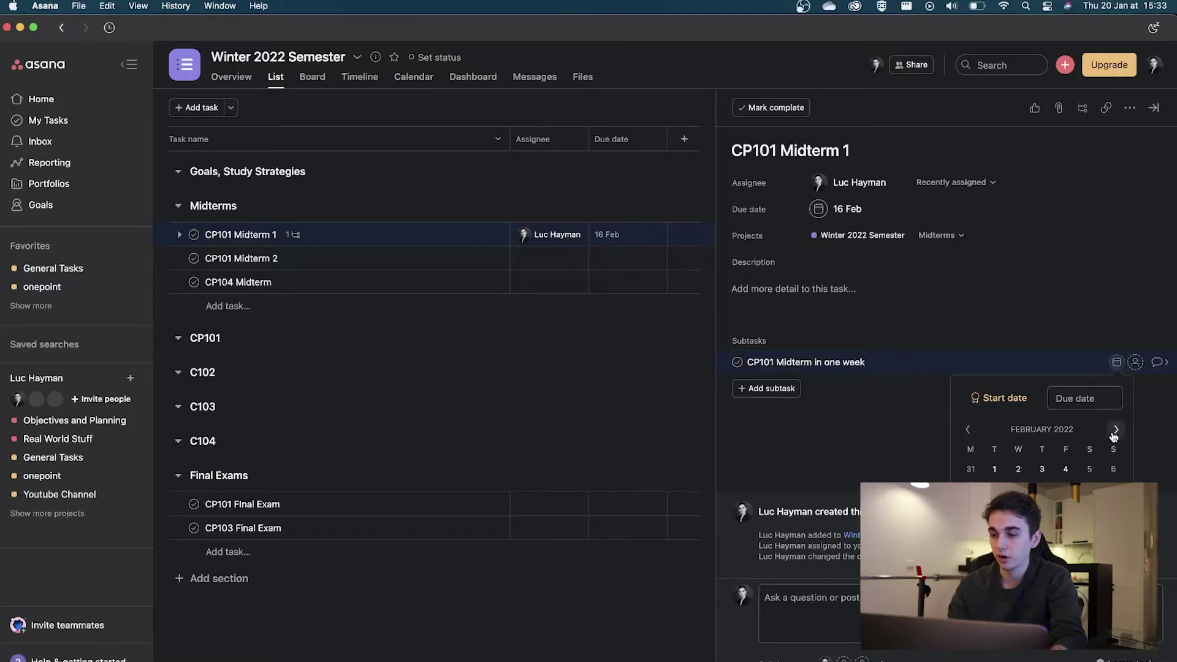
click(994, 489)
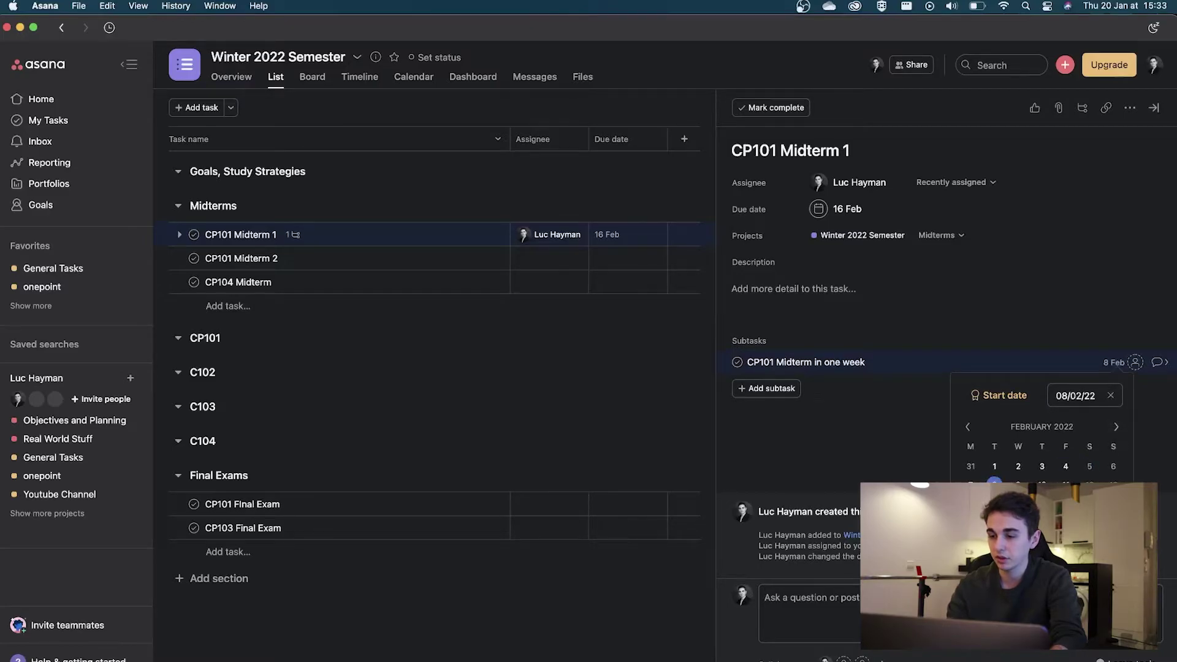
click(1135, 362)
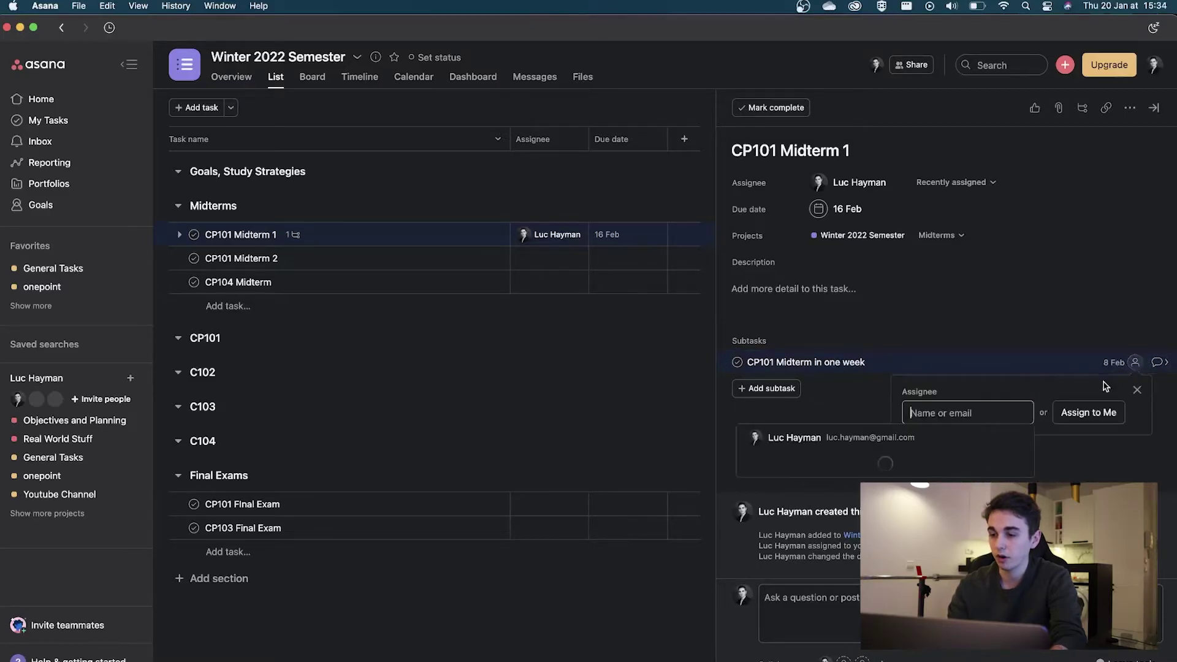
click(1077, 415)
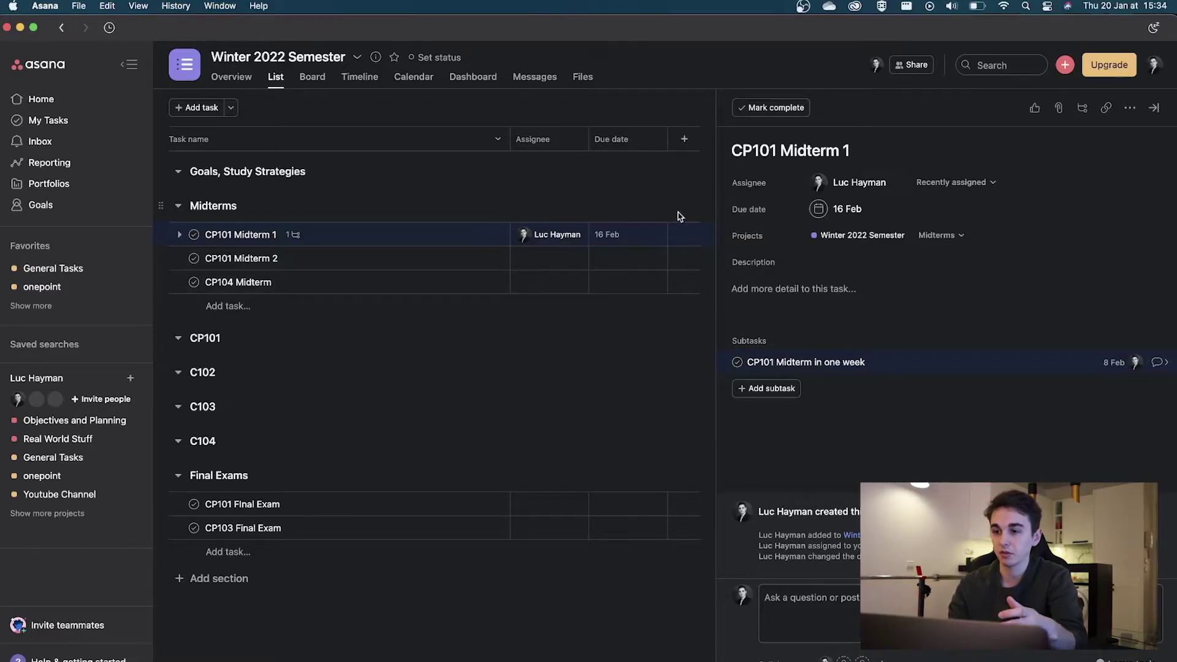
click(1154, 107)
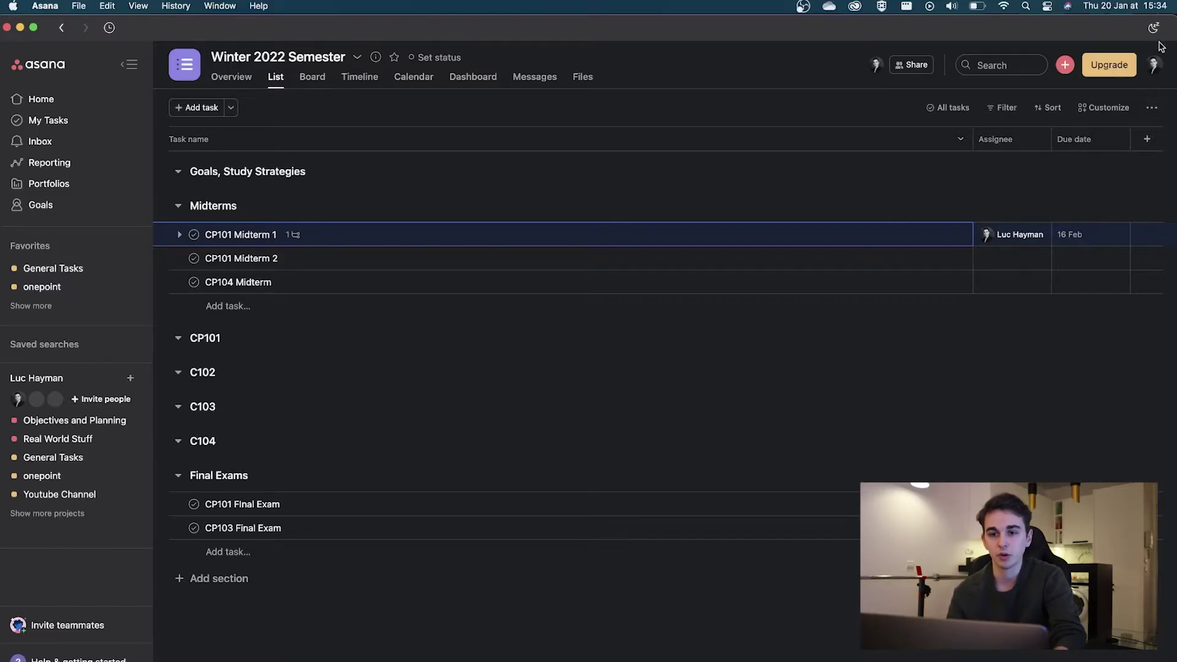
- Open CP101 Midterm 1's details and place the cursor in its Description field
click(865, 100)
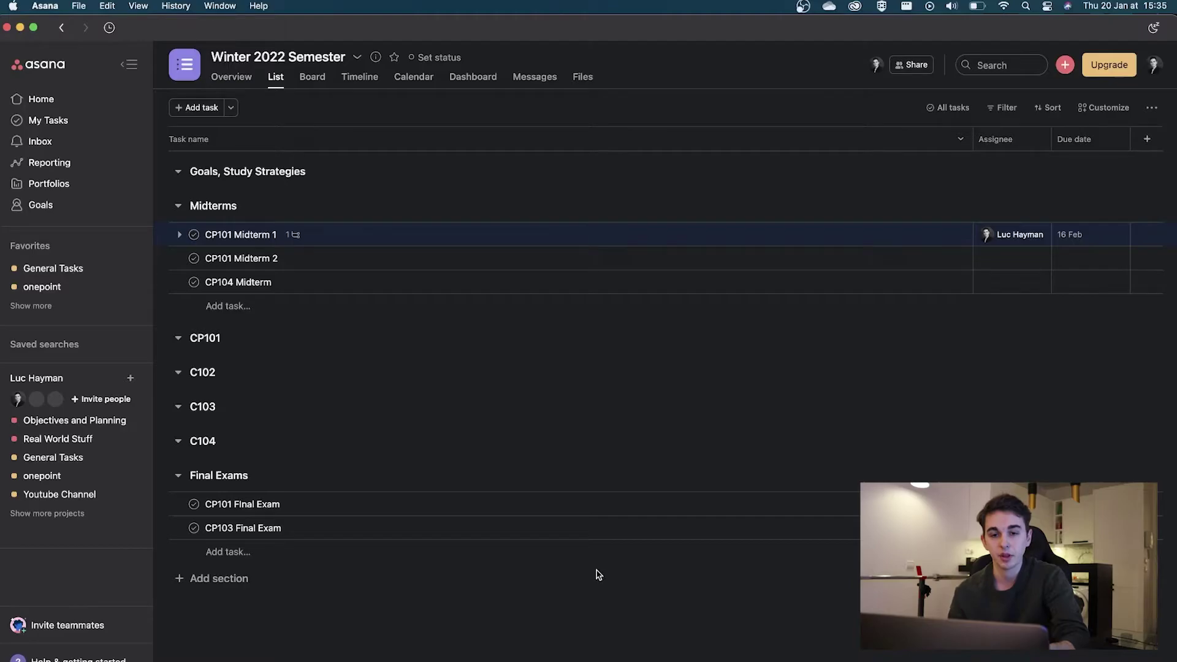
click(943, 237)
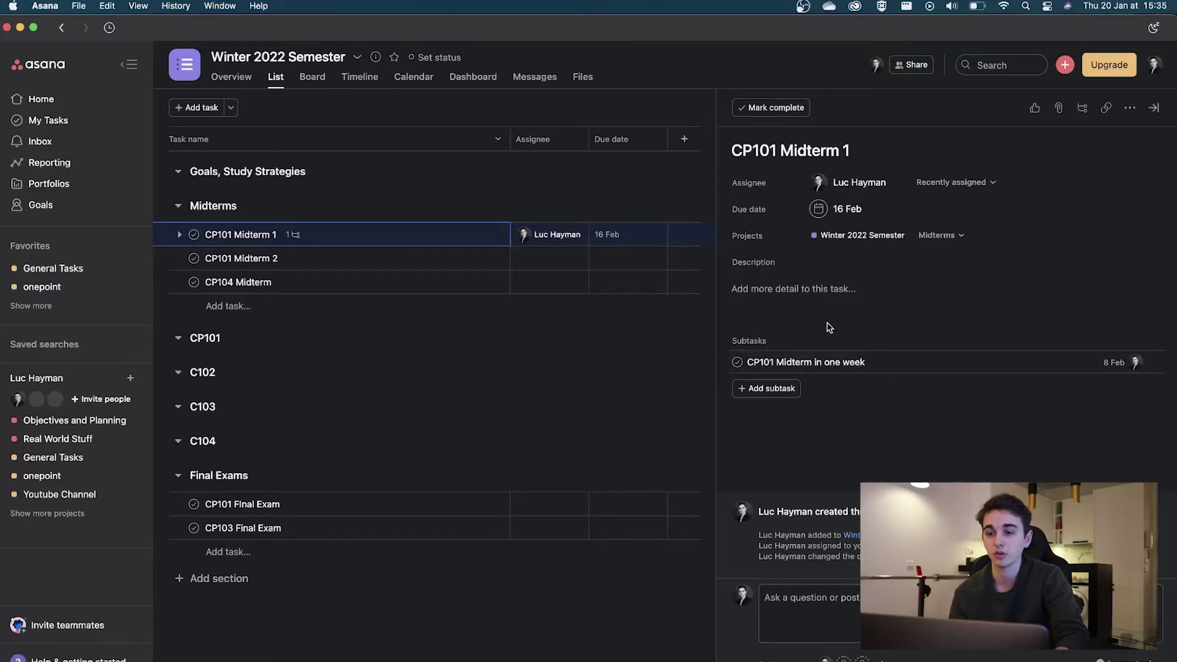
click(827, 292)
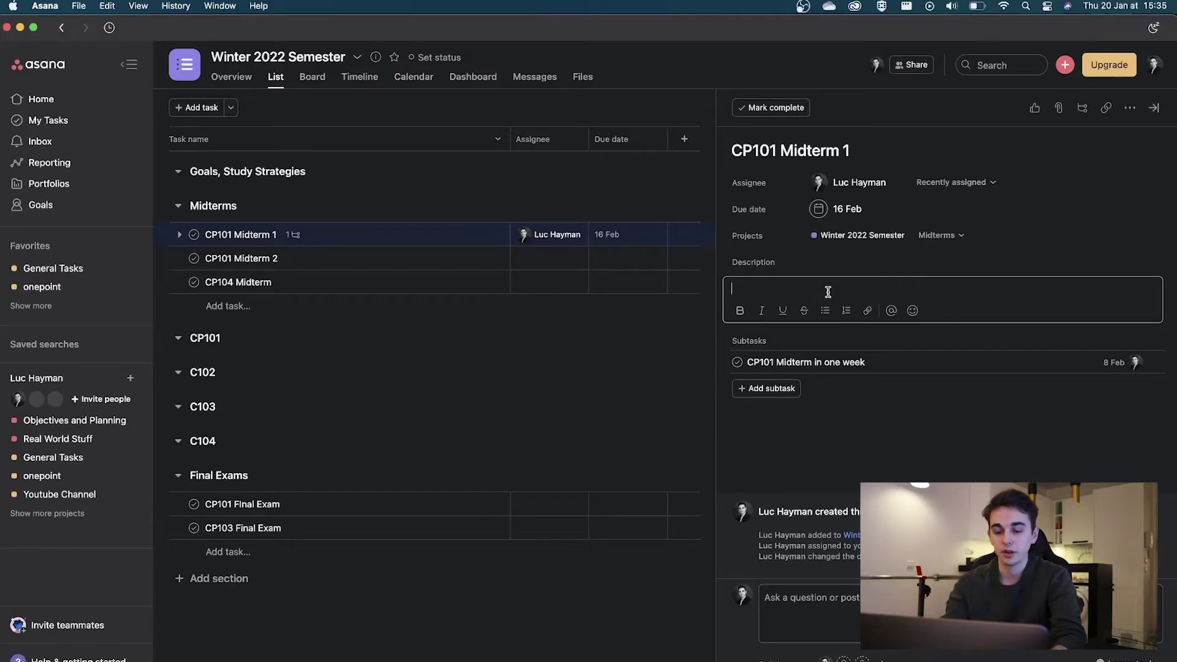
- Enter and save the description 'Great place to store information' for CP101 Midterm 1
text(Gre)
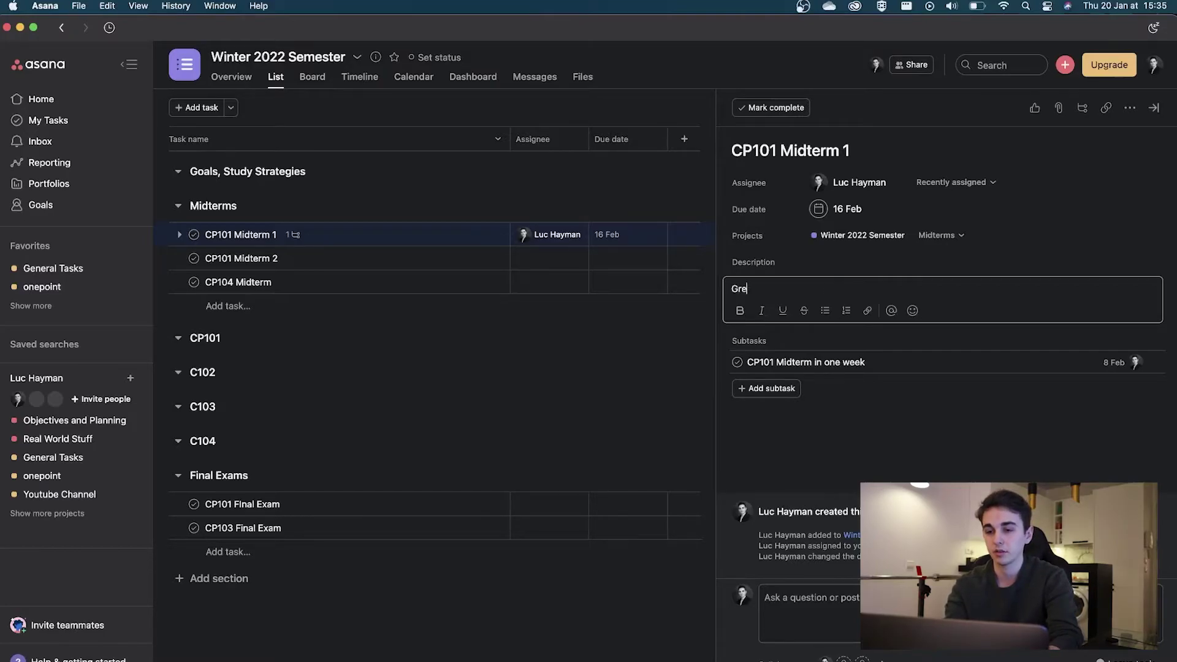
text(at place t)
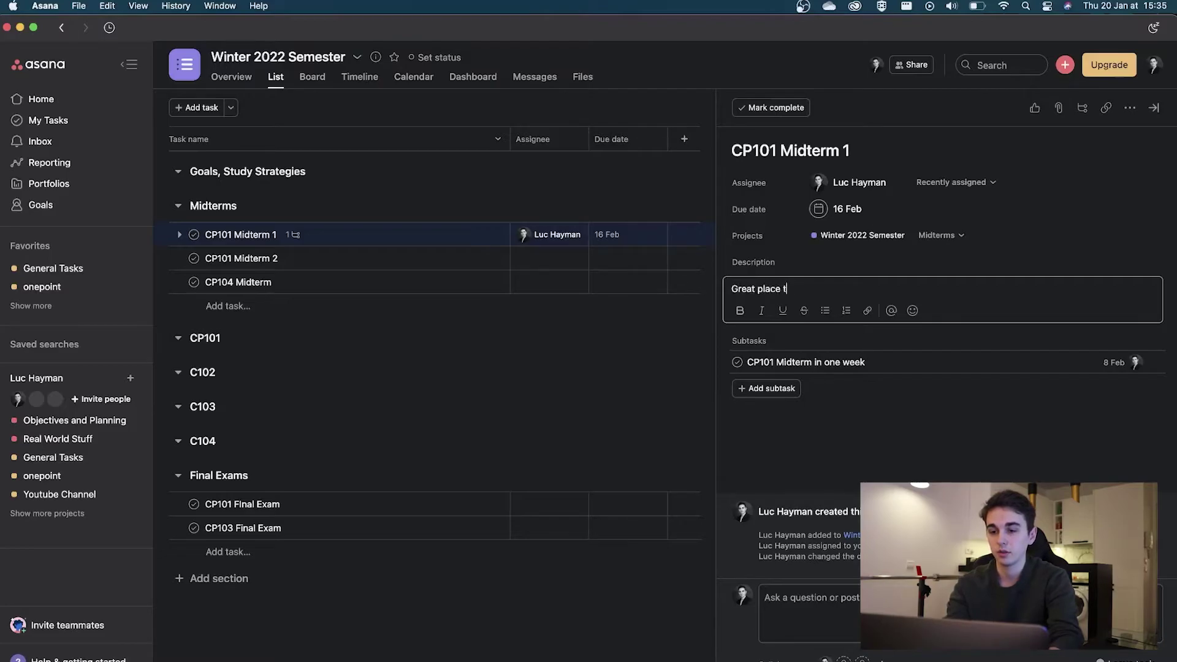
text(o store informat)
key(BackSpace)
key(BackSpace)
key(BackSpace)
key(BackSpace)
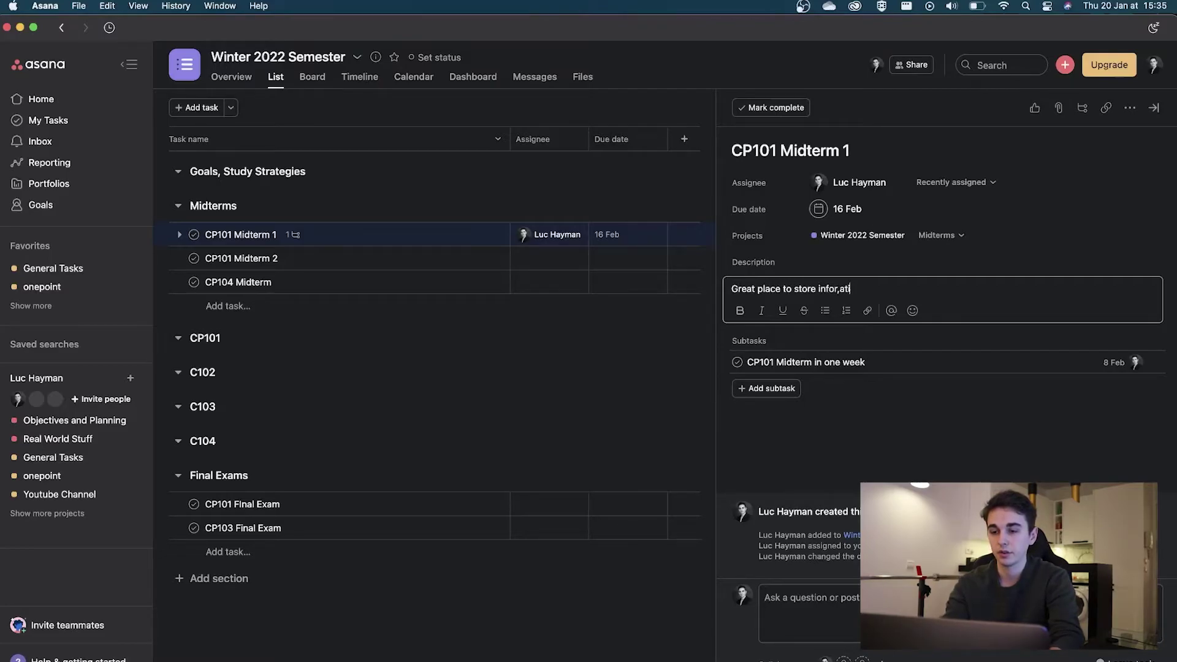
text(rmation)
click(789, 414)
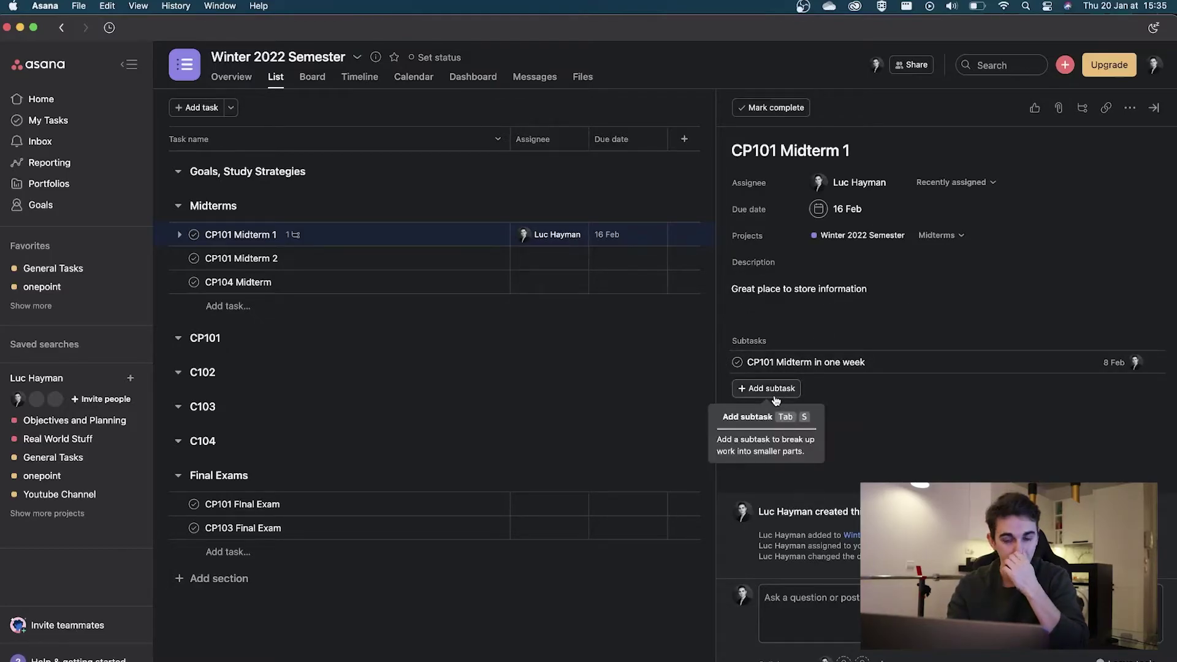
- Give CP101 Midterm 1 the subtasks Chapter 1, Chapter 2 and Chapter 3, then close its details
click(774, 393)
text(Chapter)
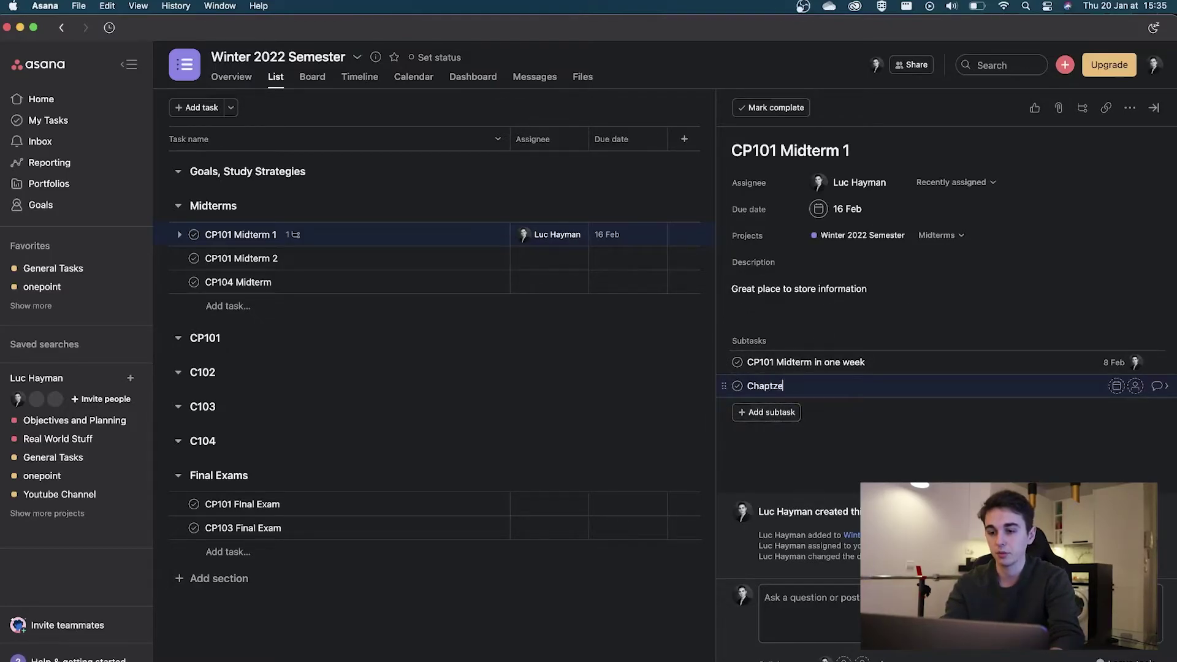
text( 1)
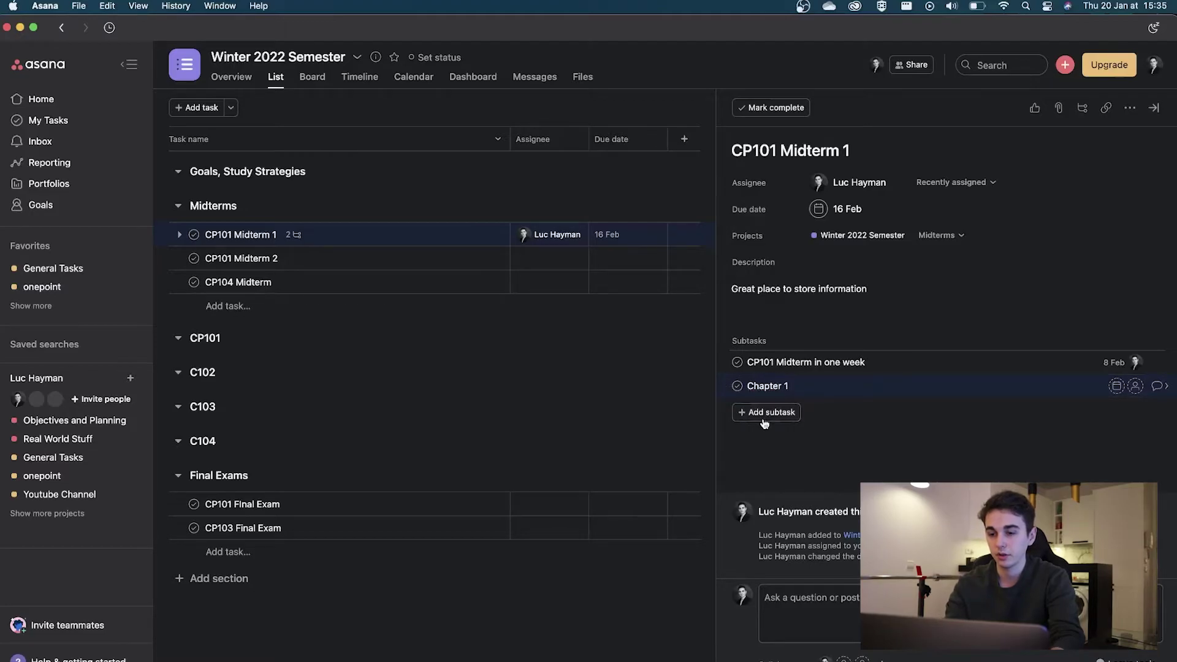
click(762, 421)
text(Chapter 2)
key(Return)
text(Chapter 3)
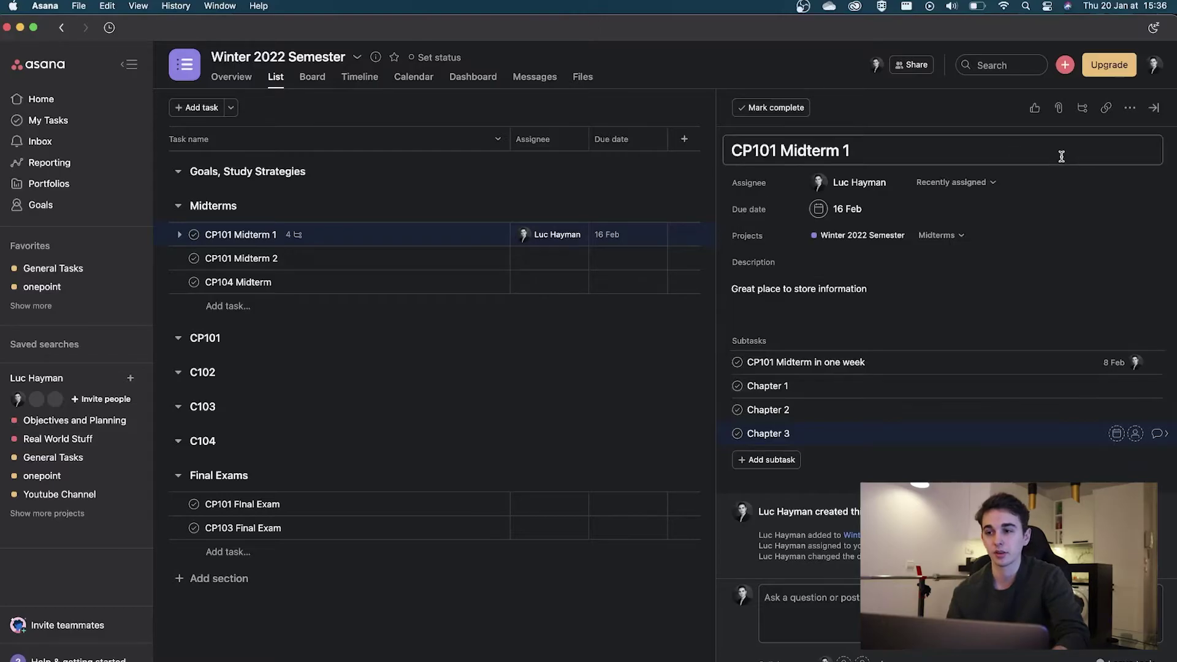
click(1153, 107)
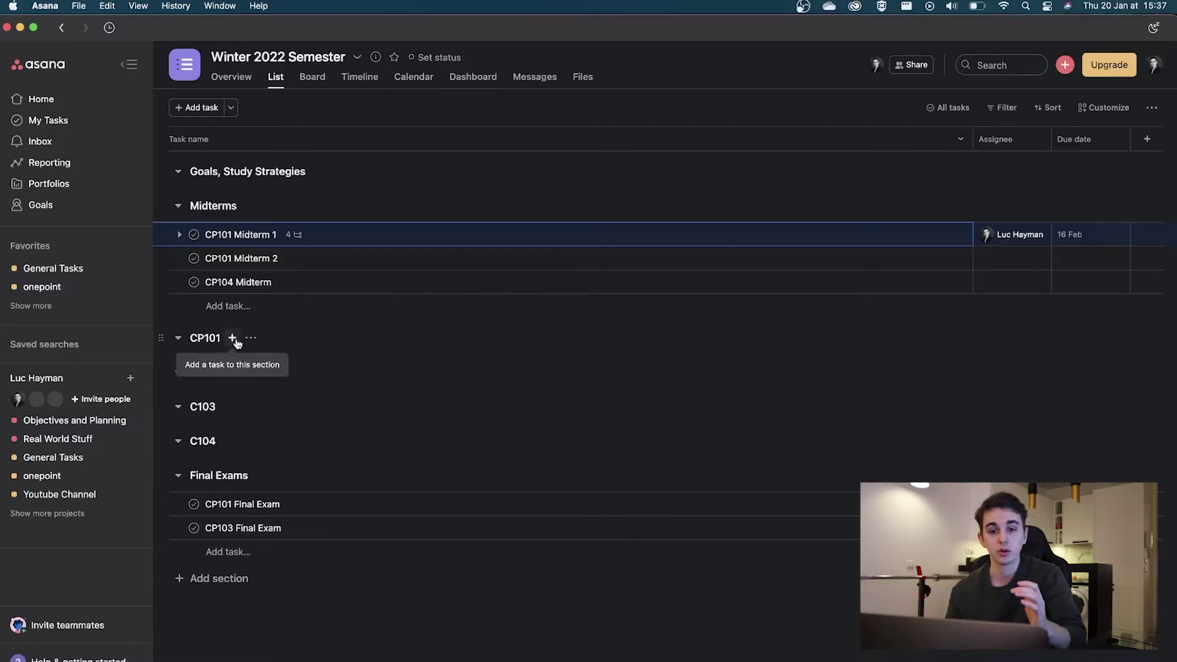
- Create the tasks Assignment 1, Assignment 2 and Assignment 5 in the CP101 section
click(233, 338)
text(Assignment 1)
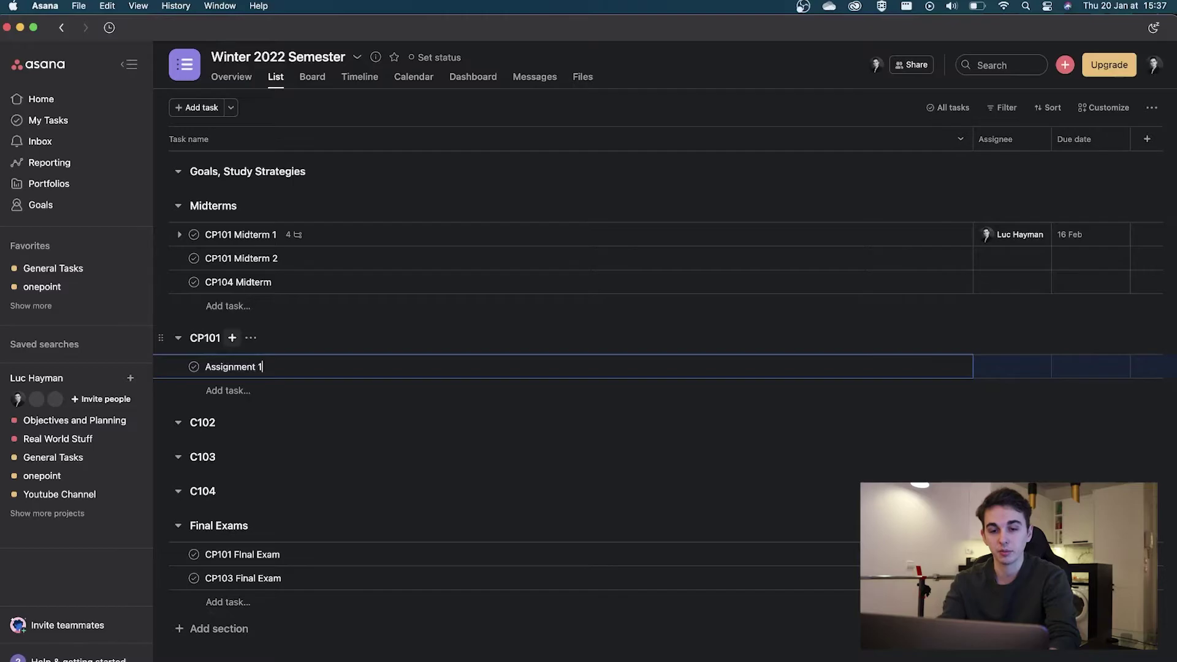
key(Return)
text(Assignment 2)
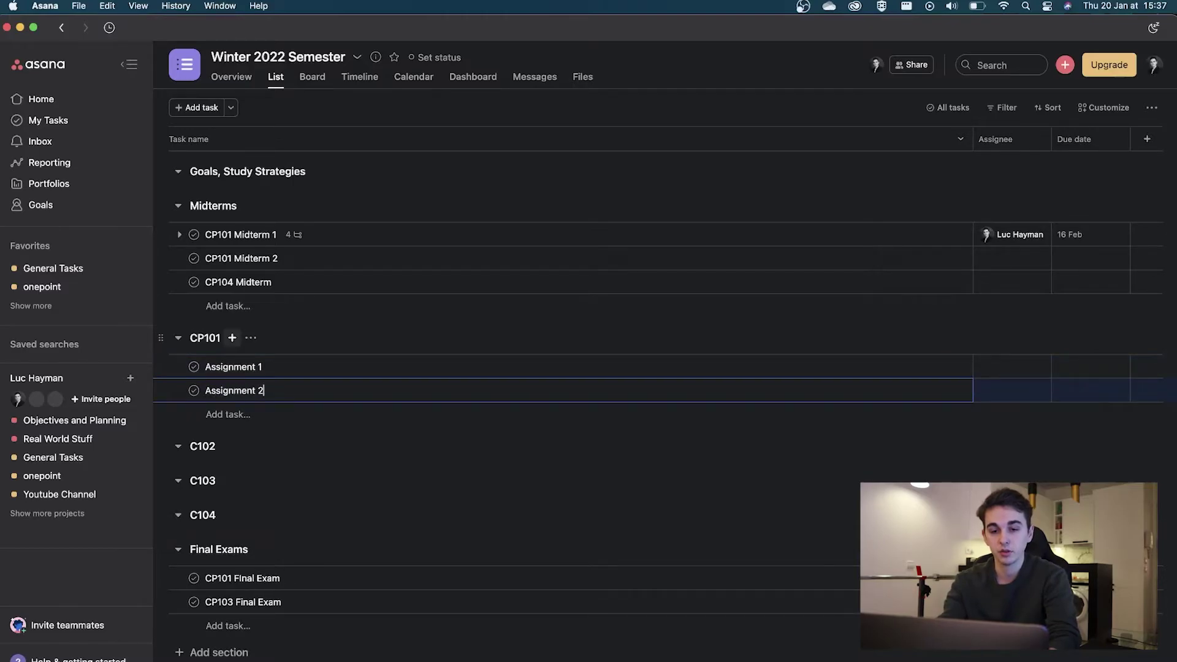
key(Return)
text(Assignment )
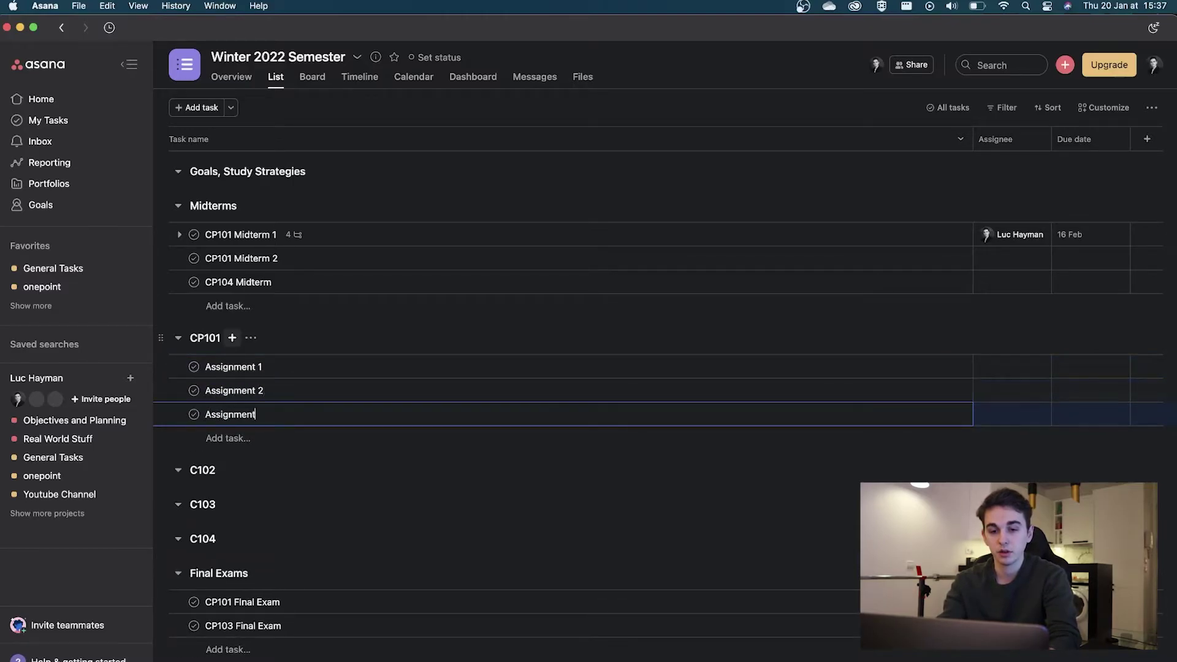
text(5)
click(374, 469)
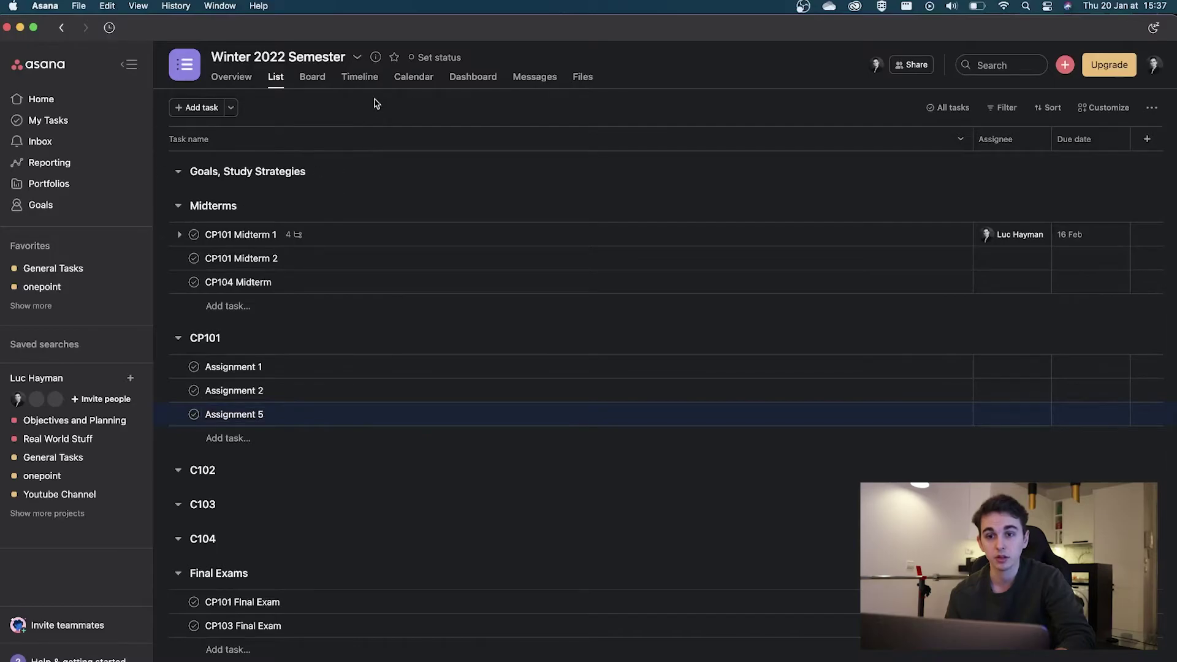
click(397, 82)
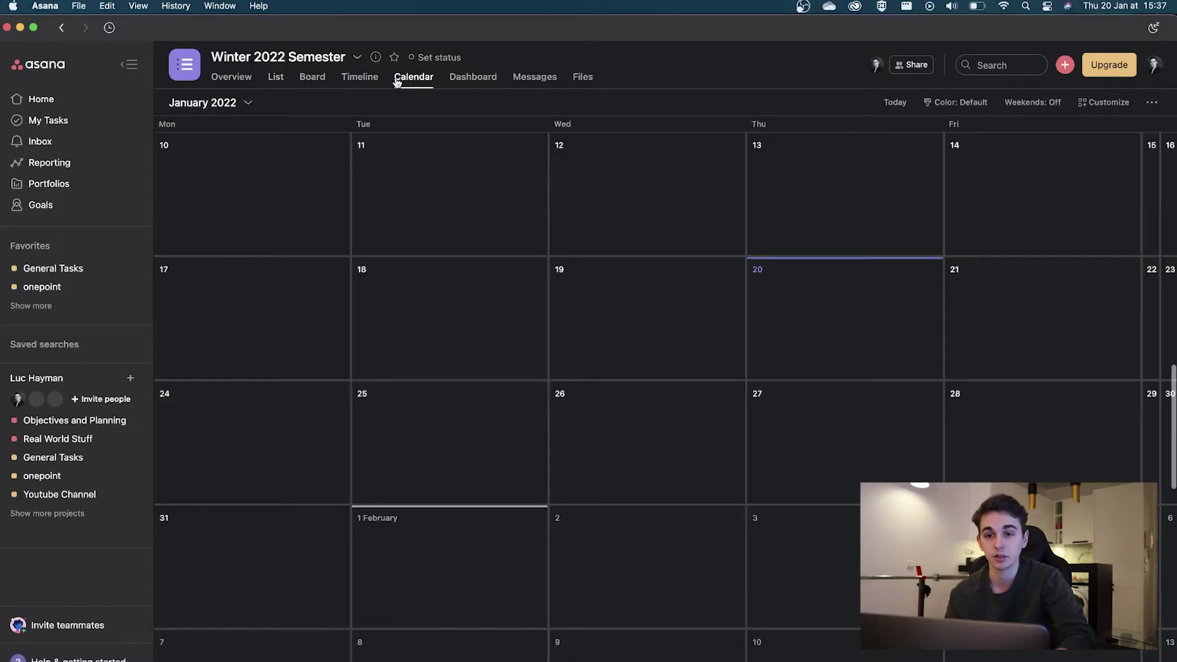
click(311, 78)
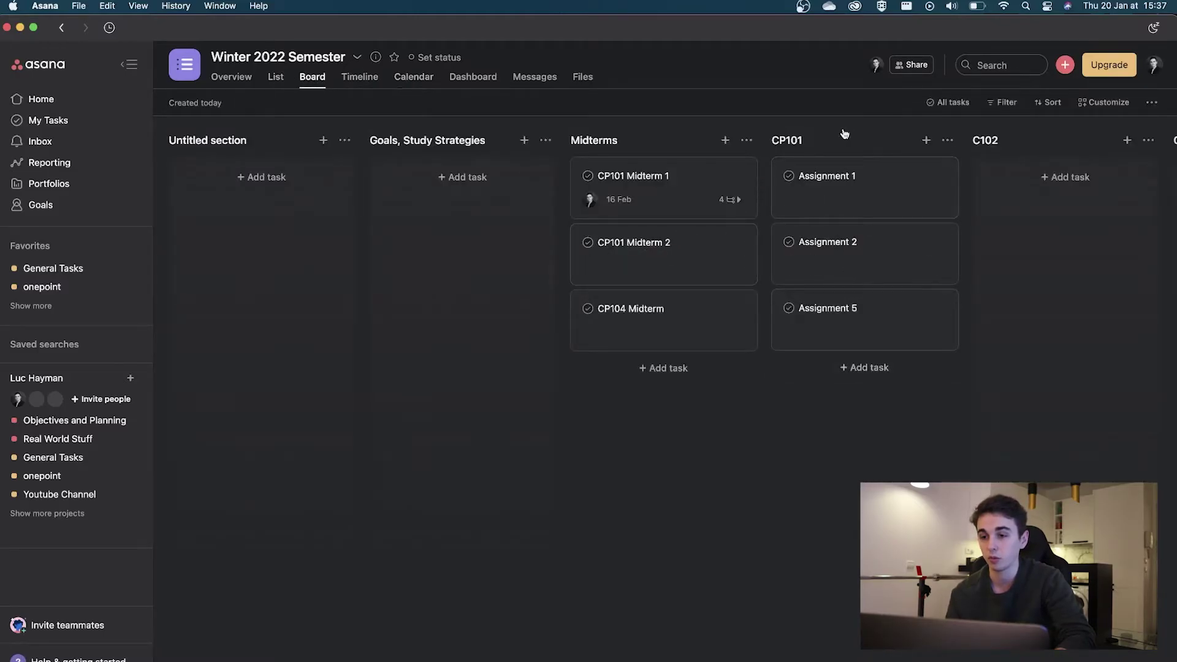
click(415, 76)
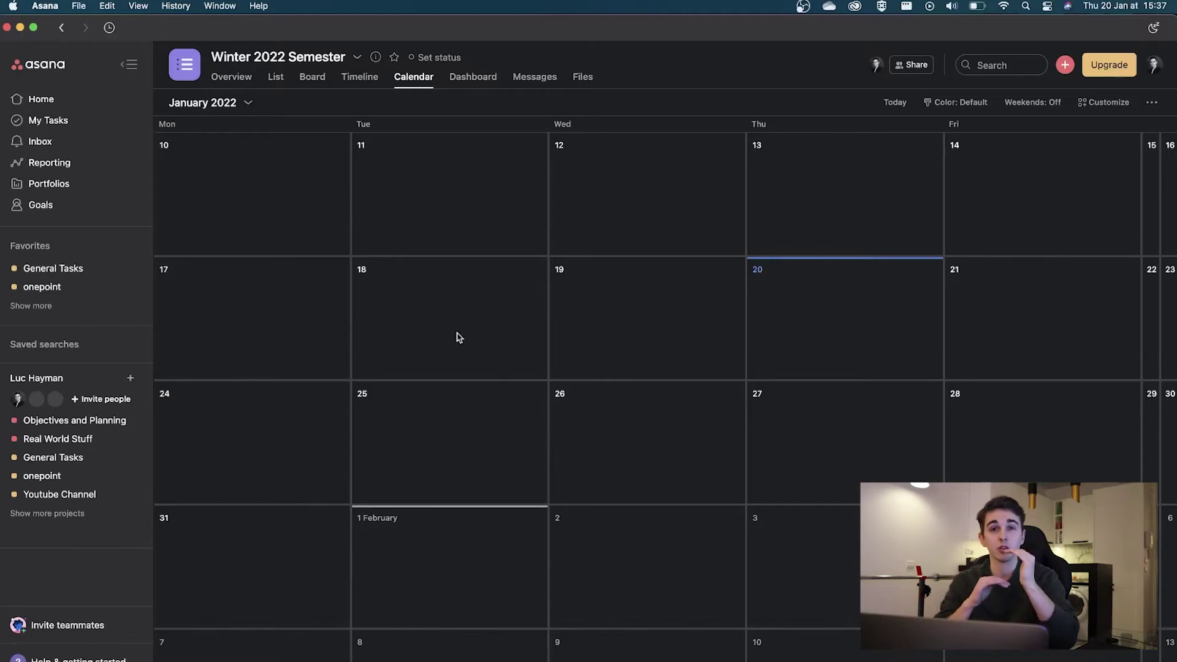
click(280, 85)
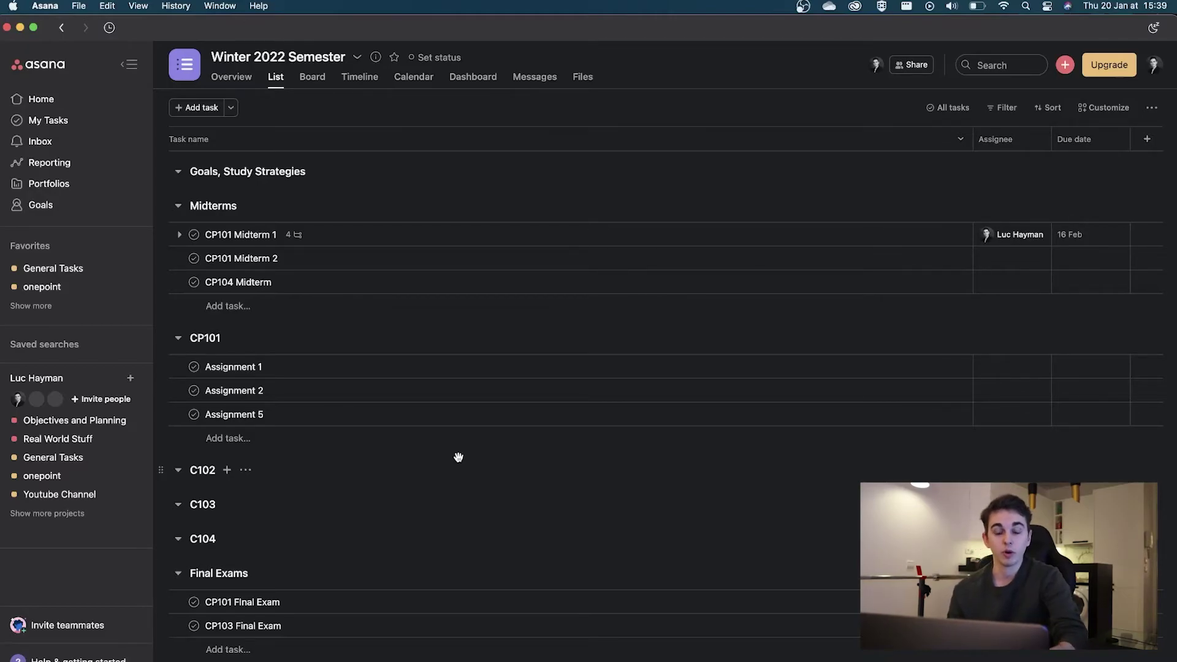
- Create the CP101 task Availabities with the subtask 'Assignment becomes available'
click(312, 438)
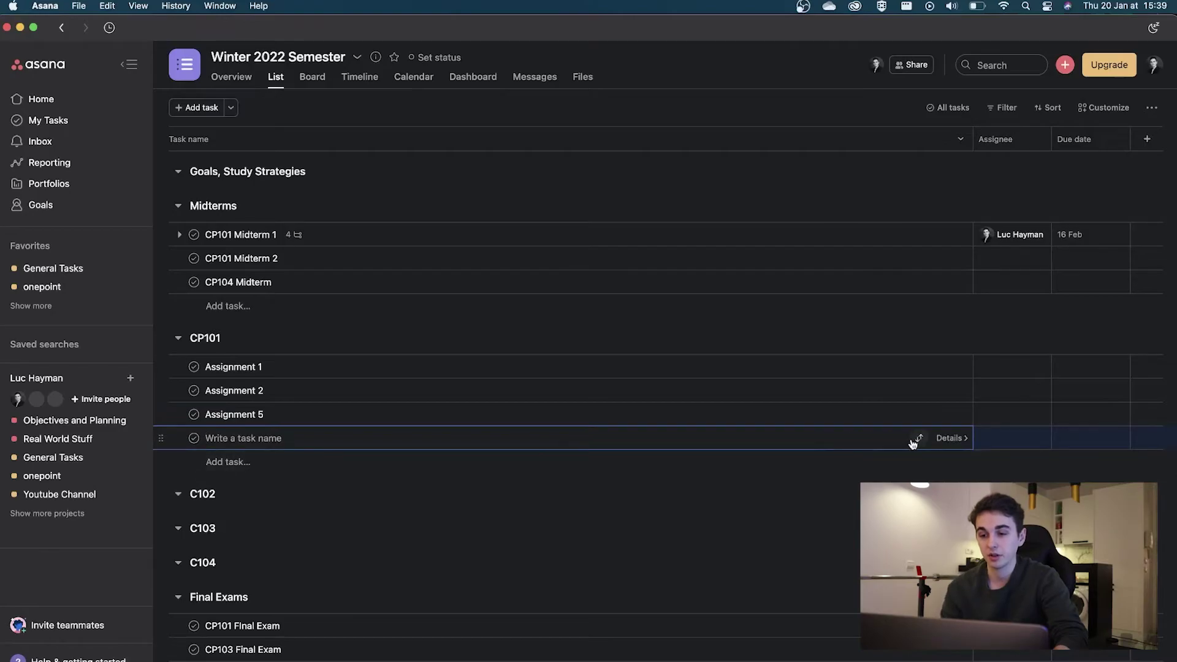
text(Availabities)
click(960, 444)
click(776, 340)
text(Assign)
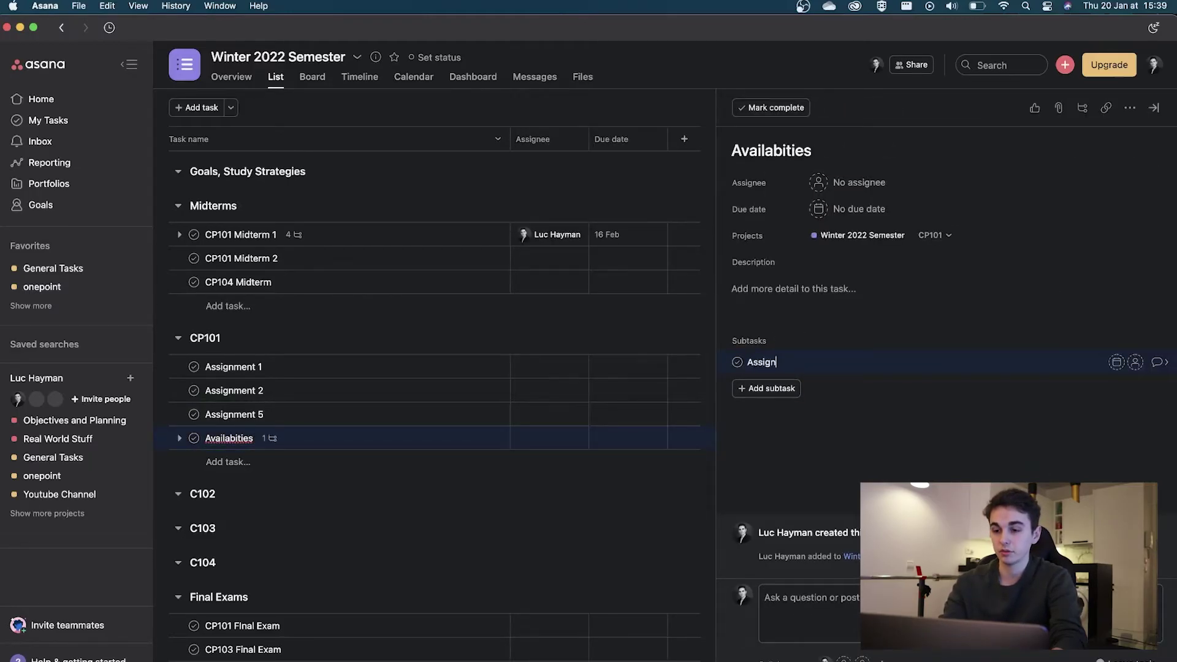
text(ment becomes available)
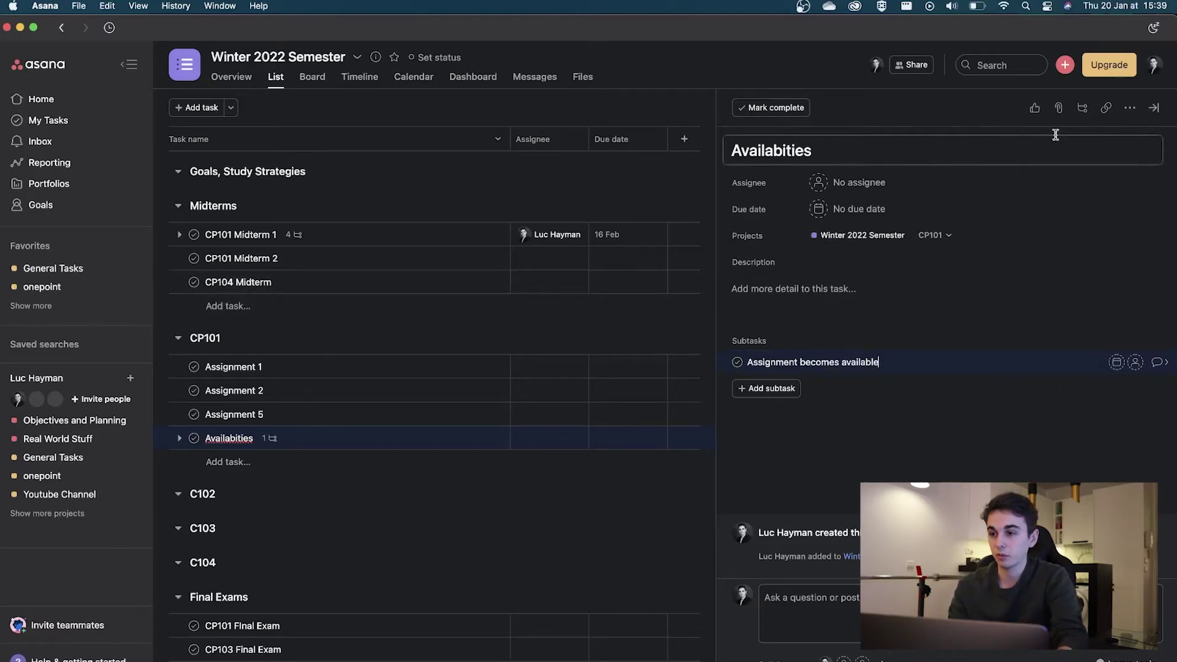
click(1152, 108)
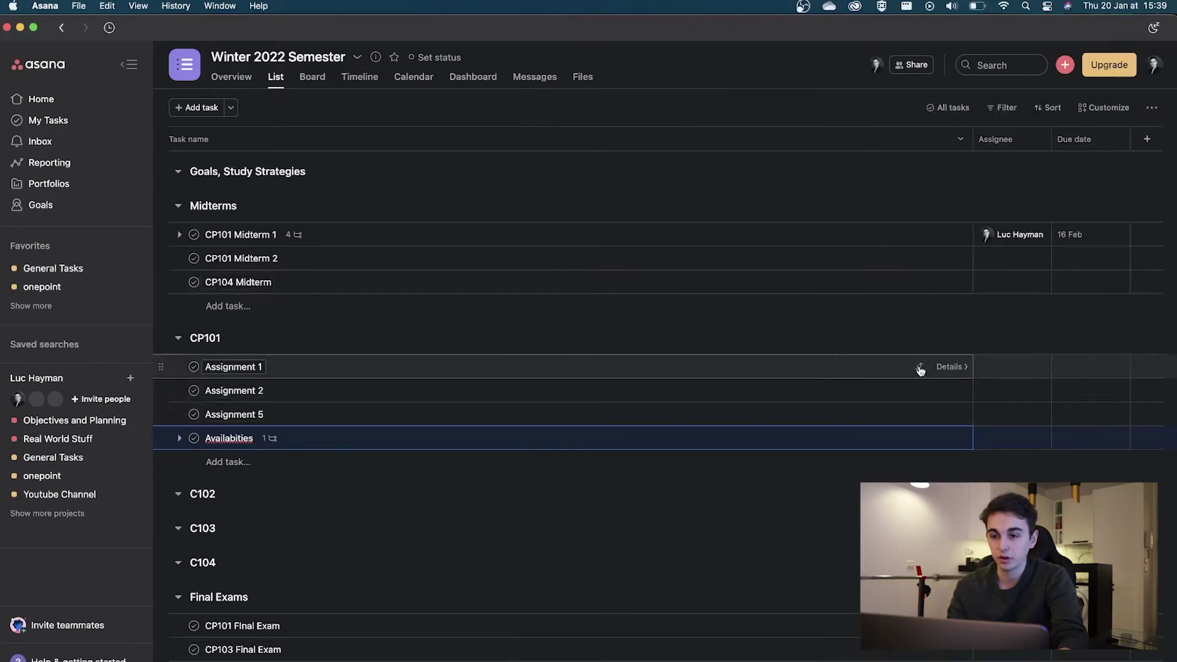
click(983, 364)
- Assign Assignment 1 to yourself with a due date of 04/02/22, then open Availabities' details
click(966, 392)
click(1066, 367)
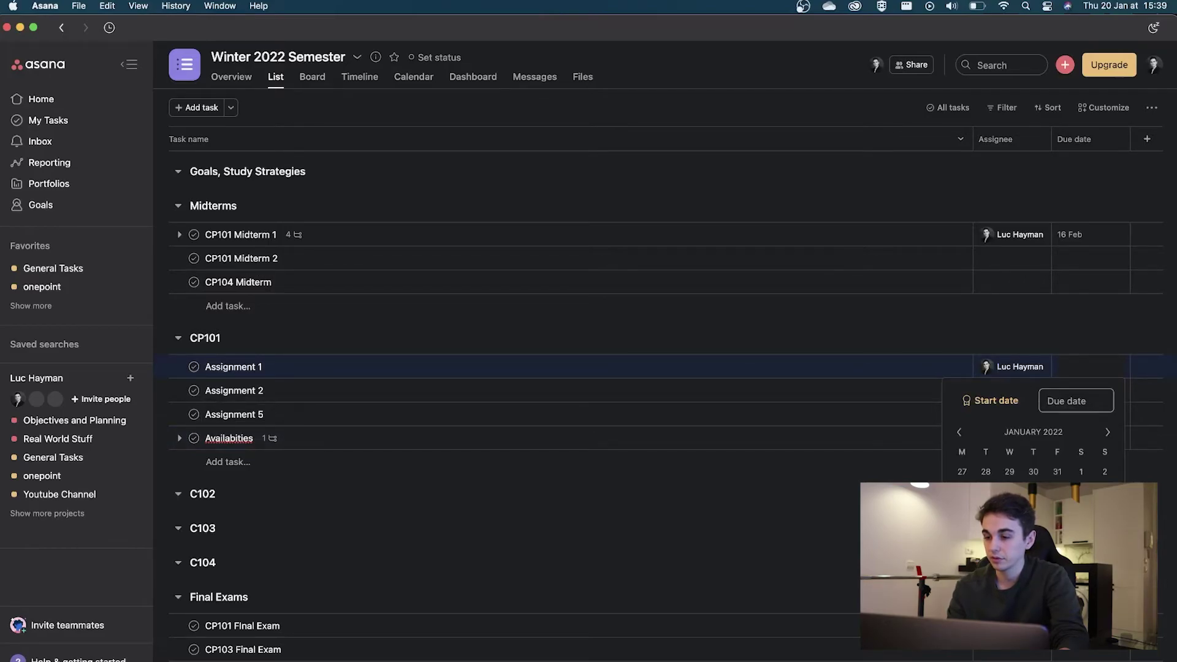
text(04/02/22)
key(Return)
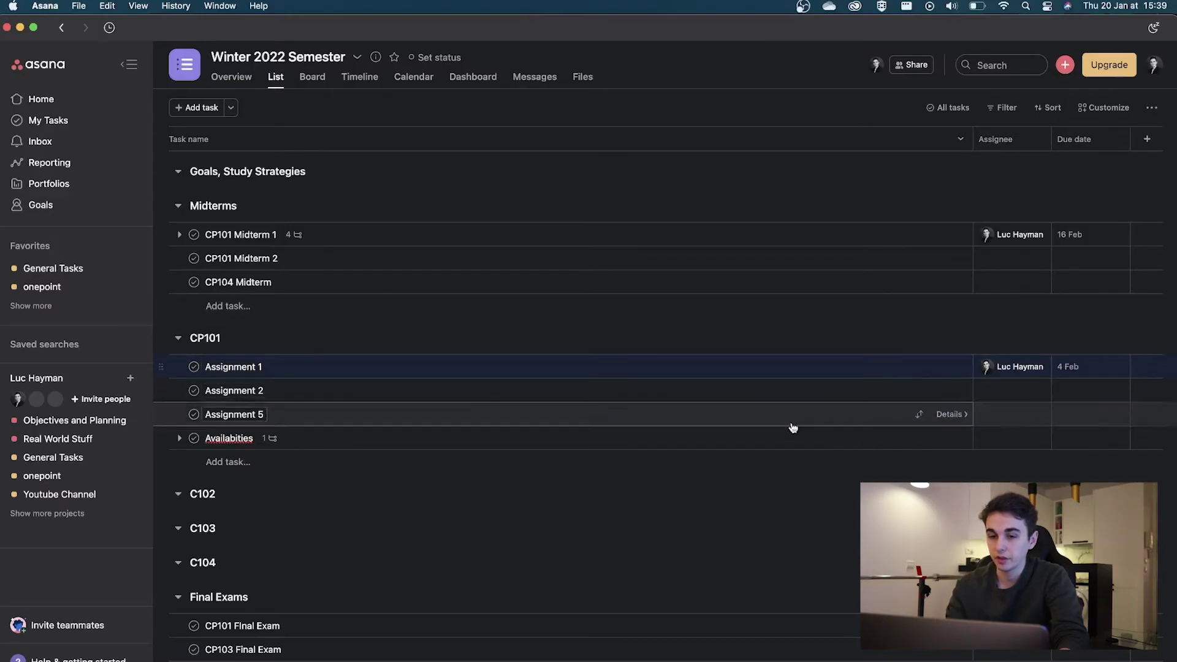
click(938, 439)
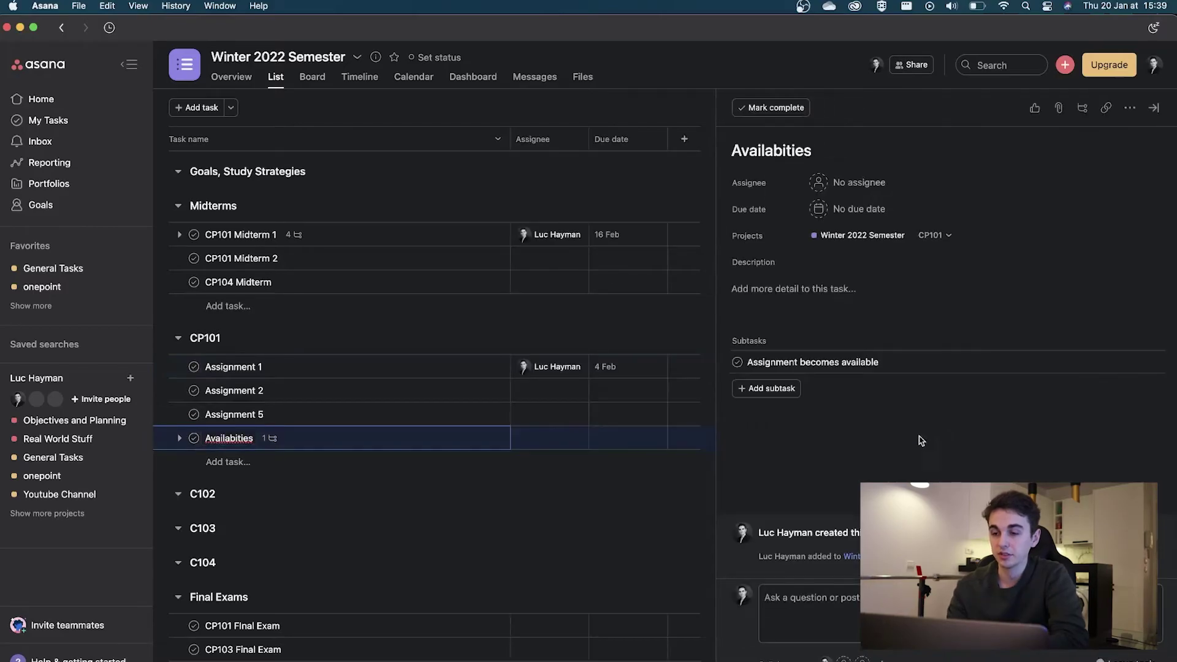
- Give the 'Assignment becomes available' subtask a 27/01/22 due date and assign it to yourself
click(1118, 364)
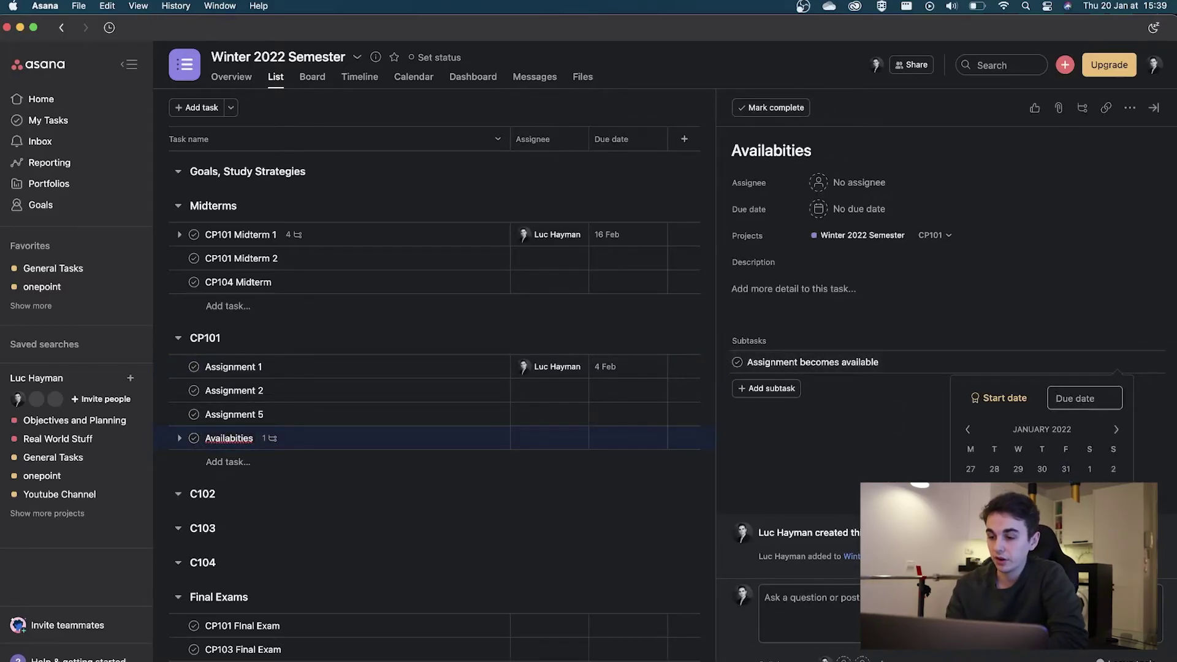
text(27/01/22)
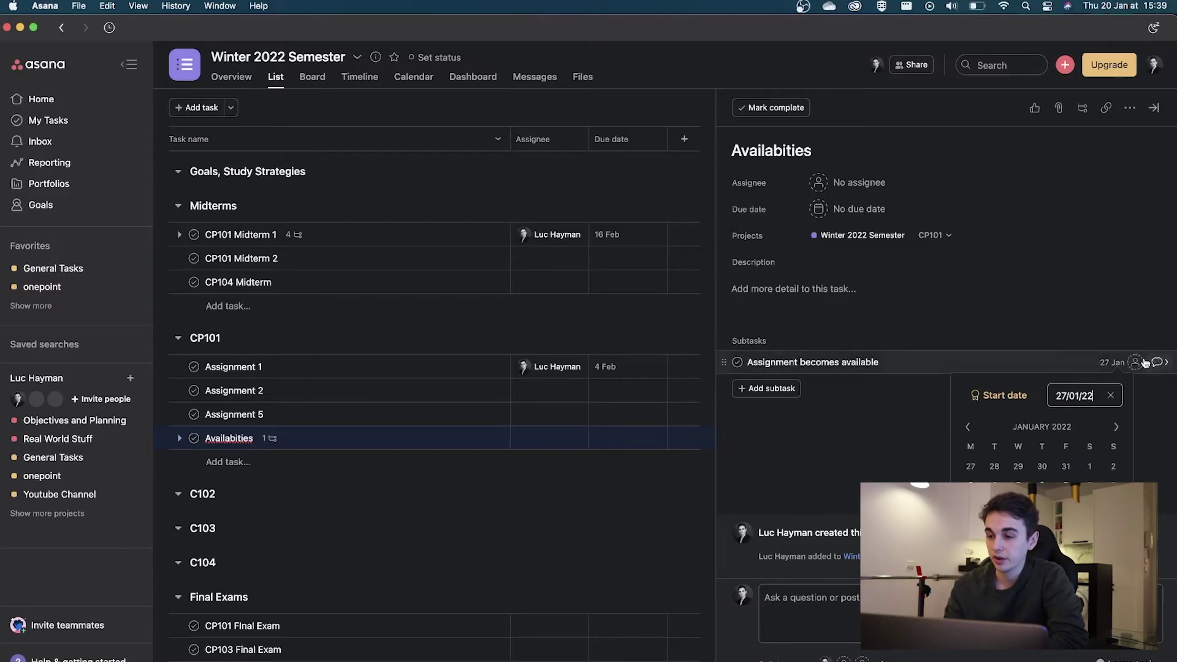
click(1136, 363)
click(1085, 413)
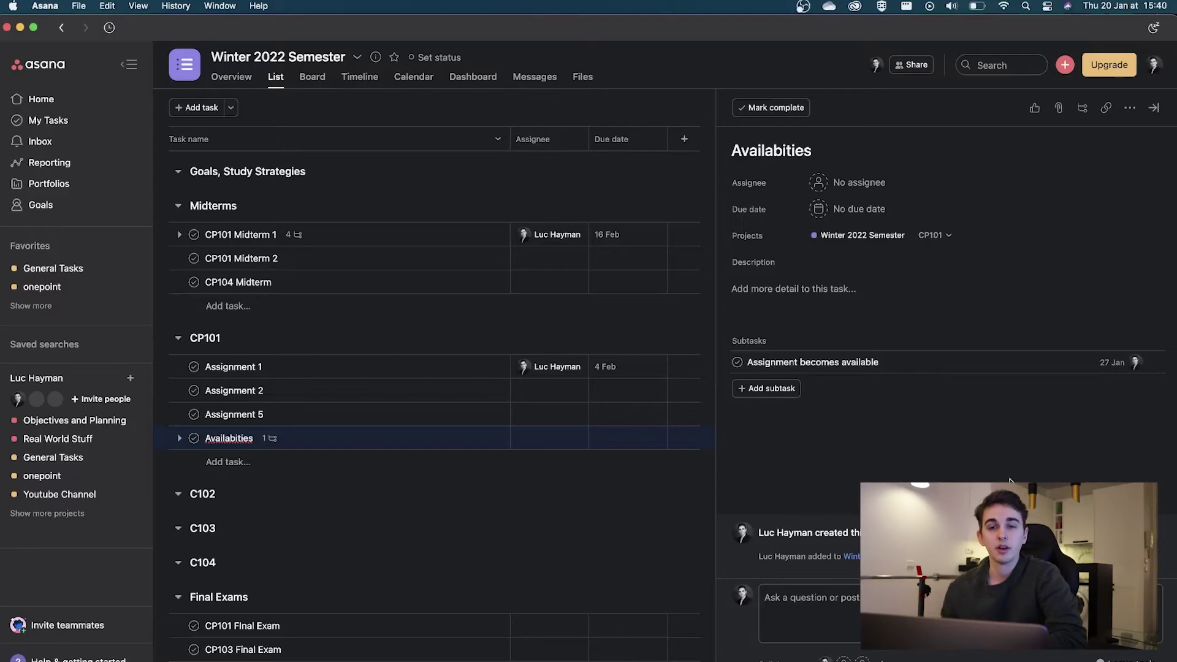
click(1153, 107)
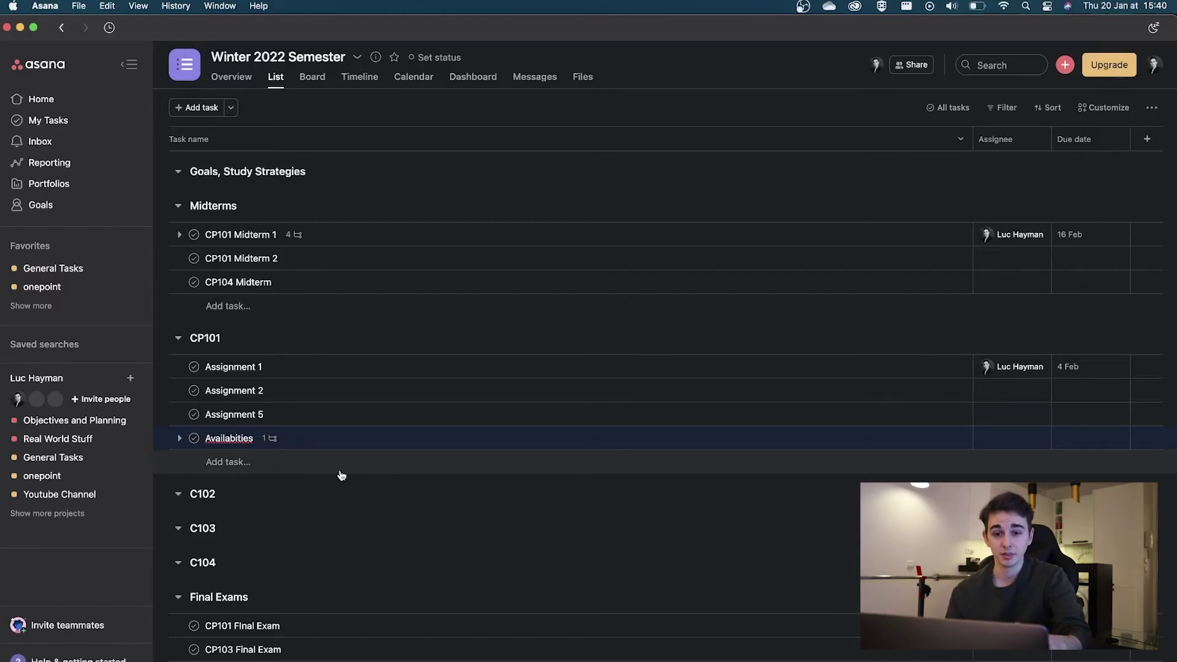
scroll(341, 475, down, 1)
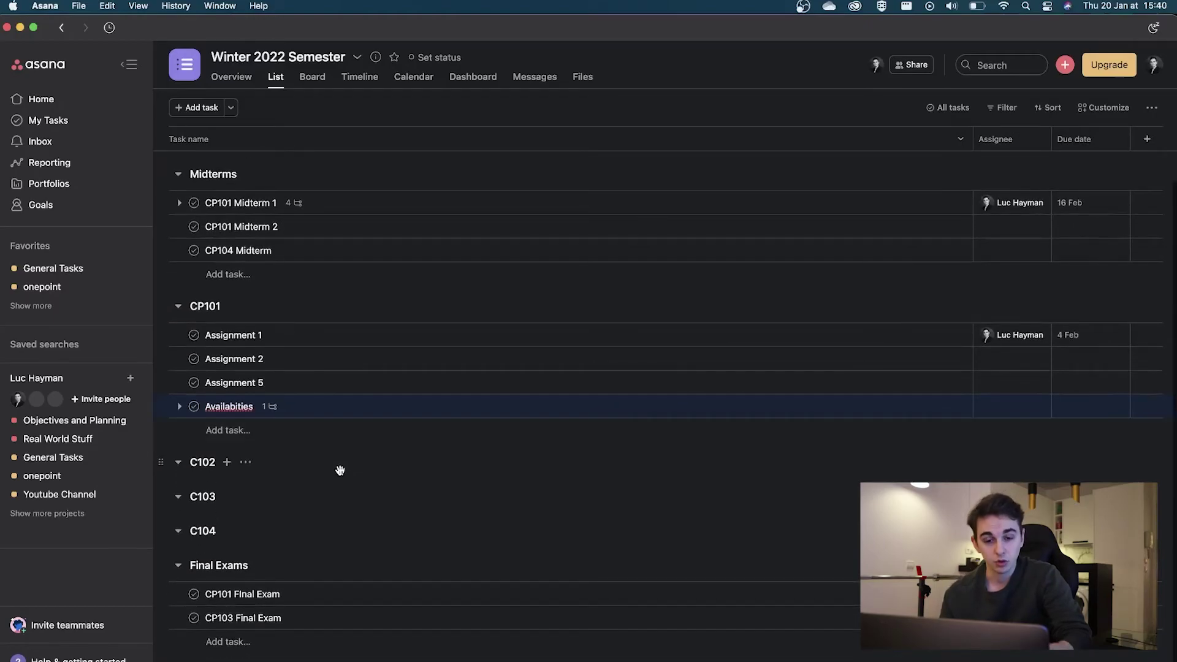
scroll(340, 470, up, 1)
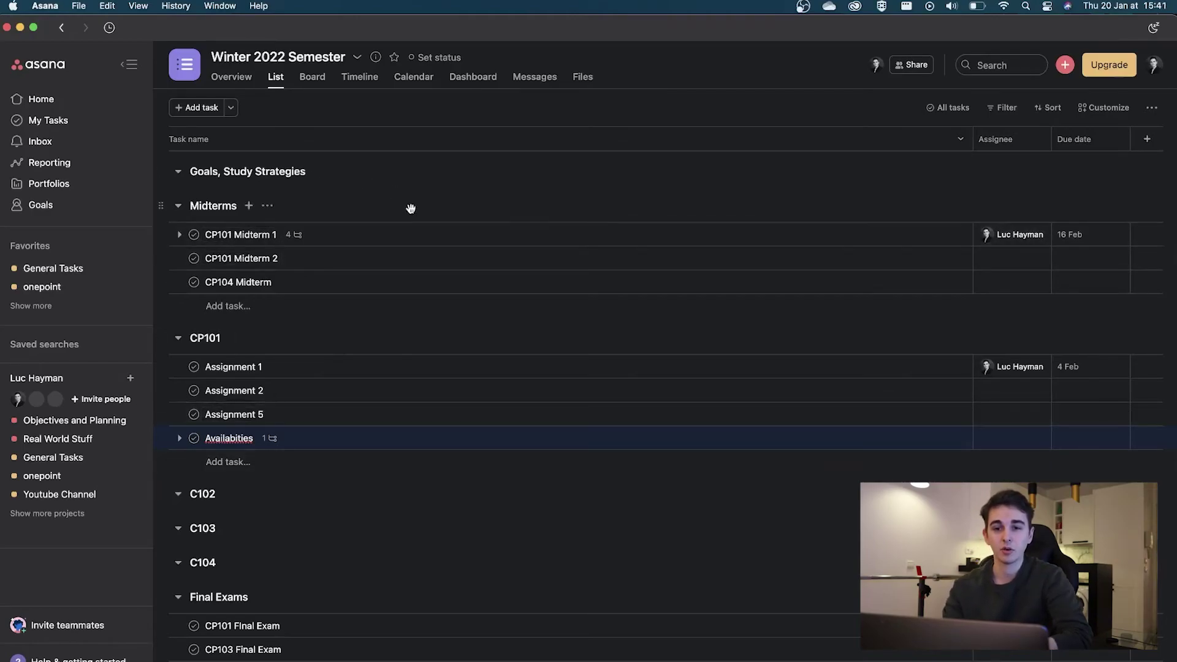
scroll(450, 486, down, 1)
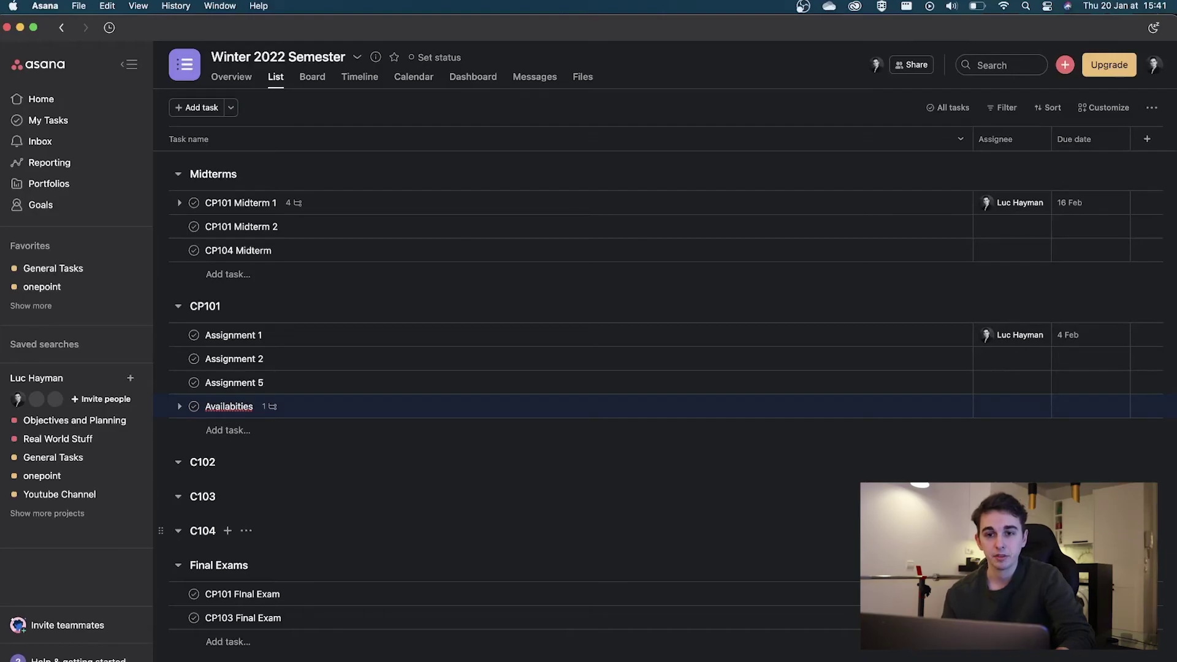
scroll(665, 368, up, 1)
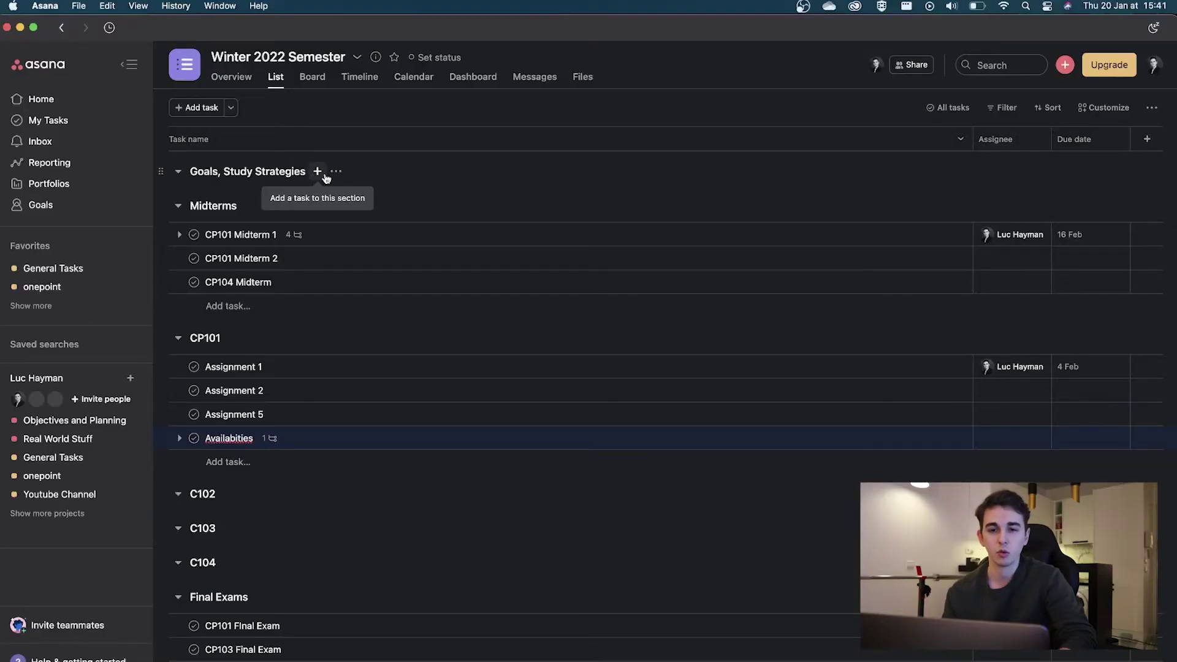
click(318, 171)
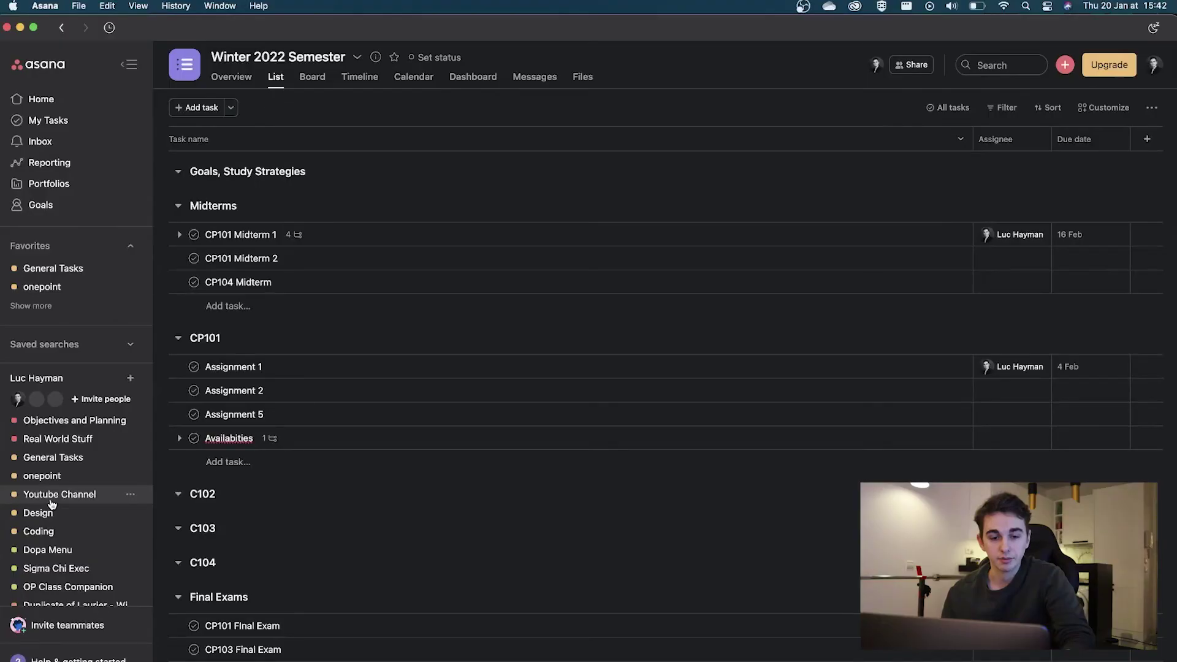
scroll(52, 491, down, 5)
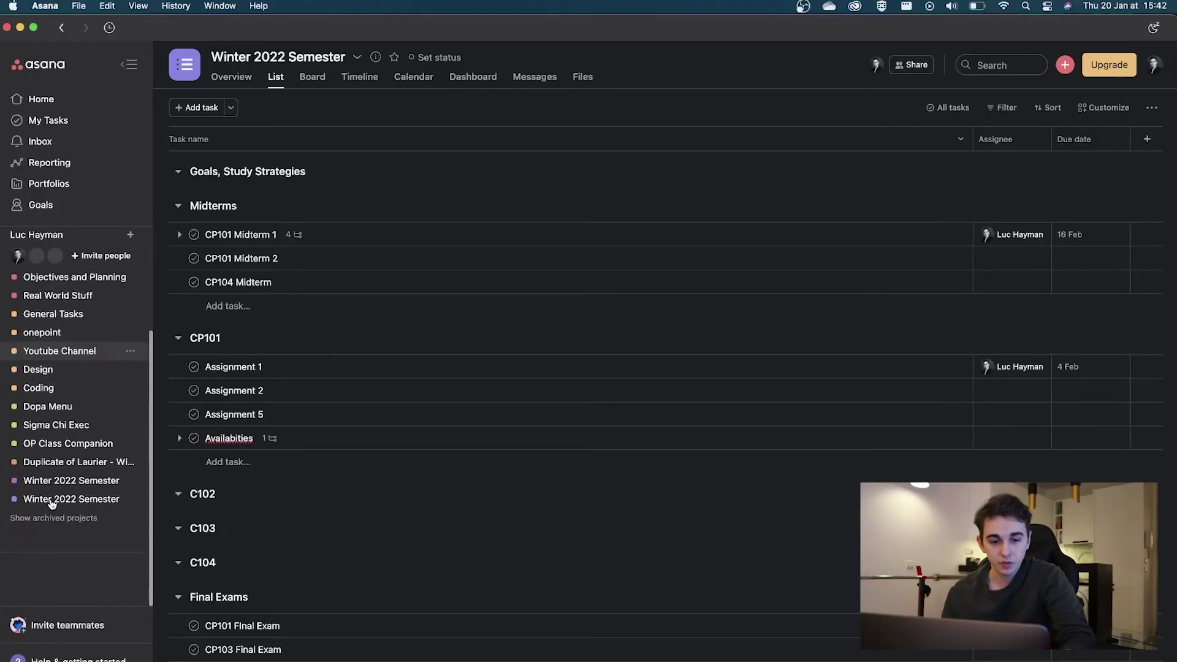
- Duplicate the Winter 2022 Semester project, naming the copy 'Fall 2022 Semester'
click(129, 499)
mouse_move(151, 535)
click(171, 573)
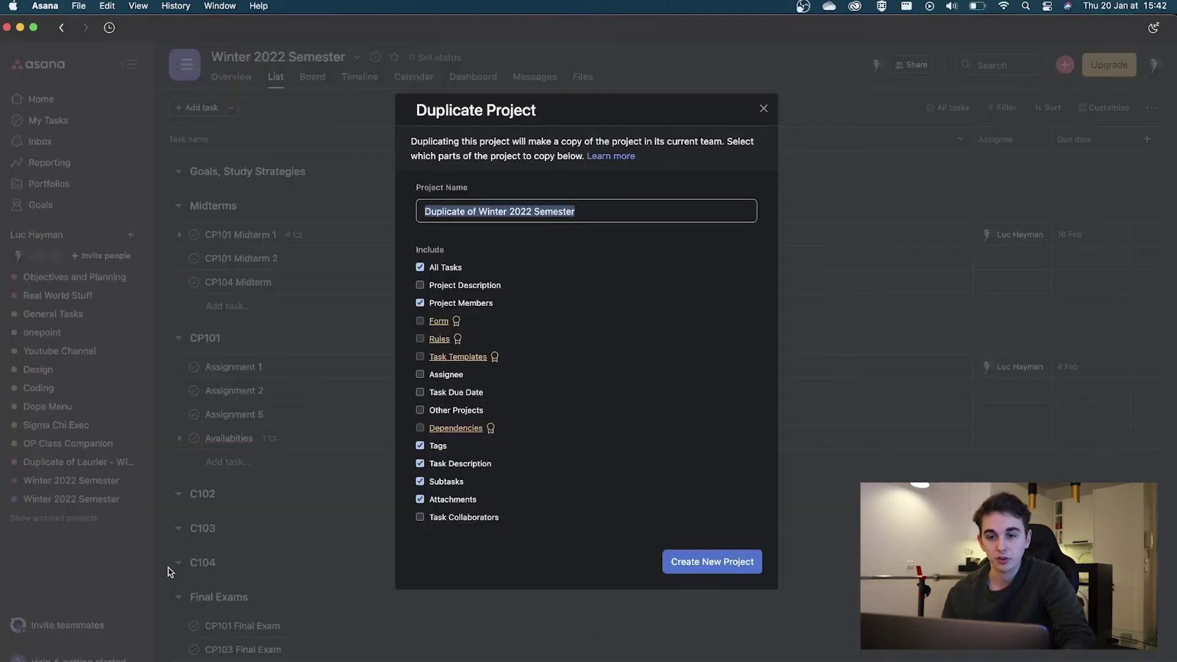
click(464, 212)
drag(463, 214, 402, 221)
key(BackSpace)
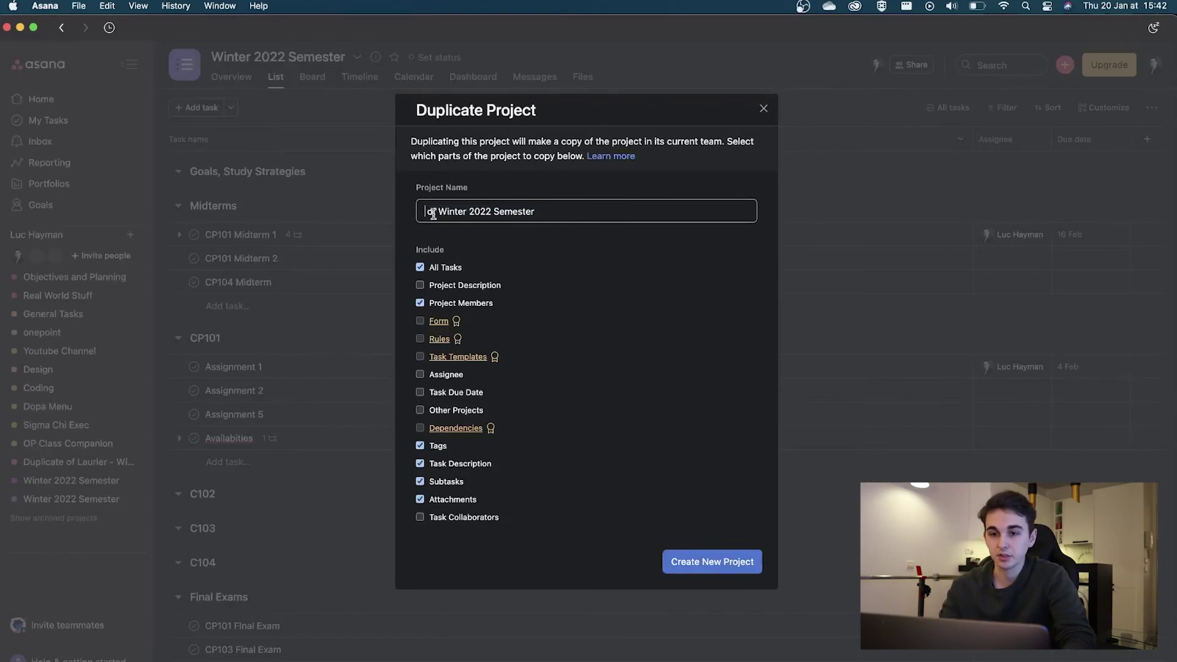
key(Delete)
key(Delete)
key(Delete)
key(Delete)
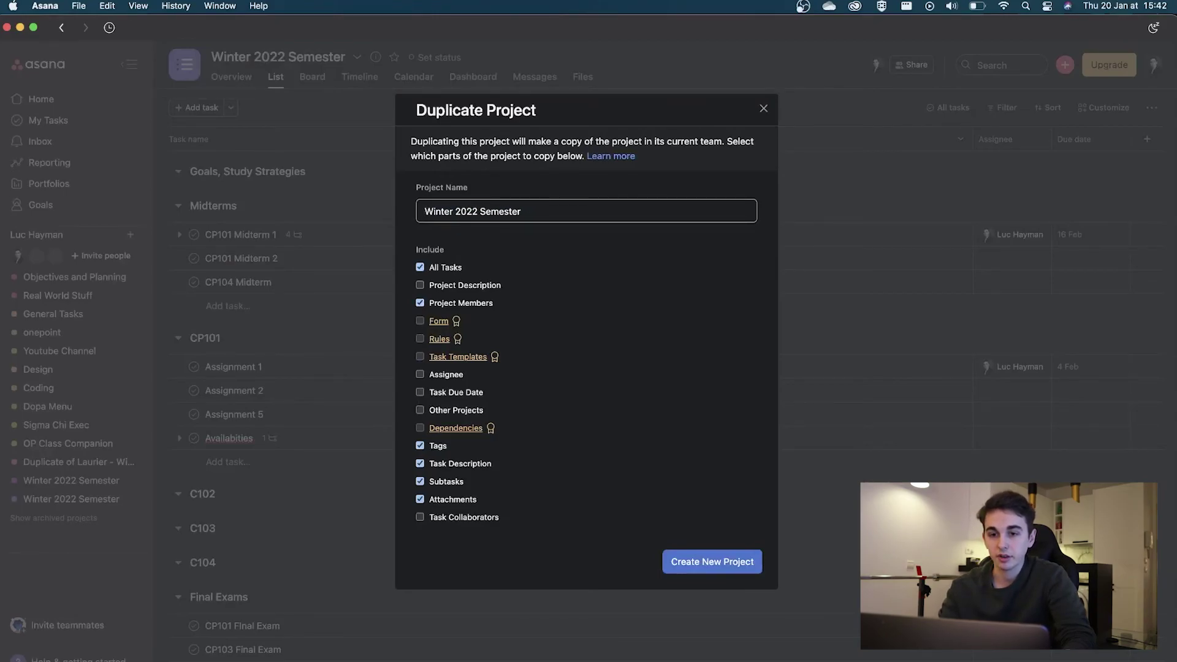
drag(453, 211, 362, 213)
text(Fal)
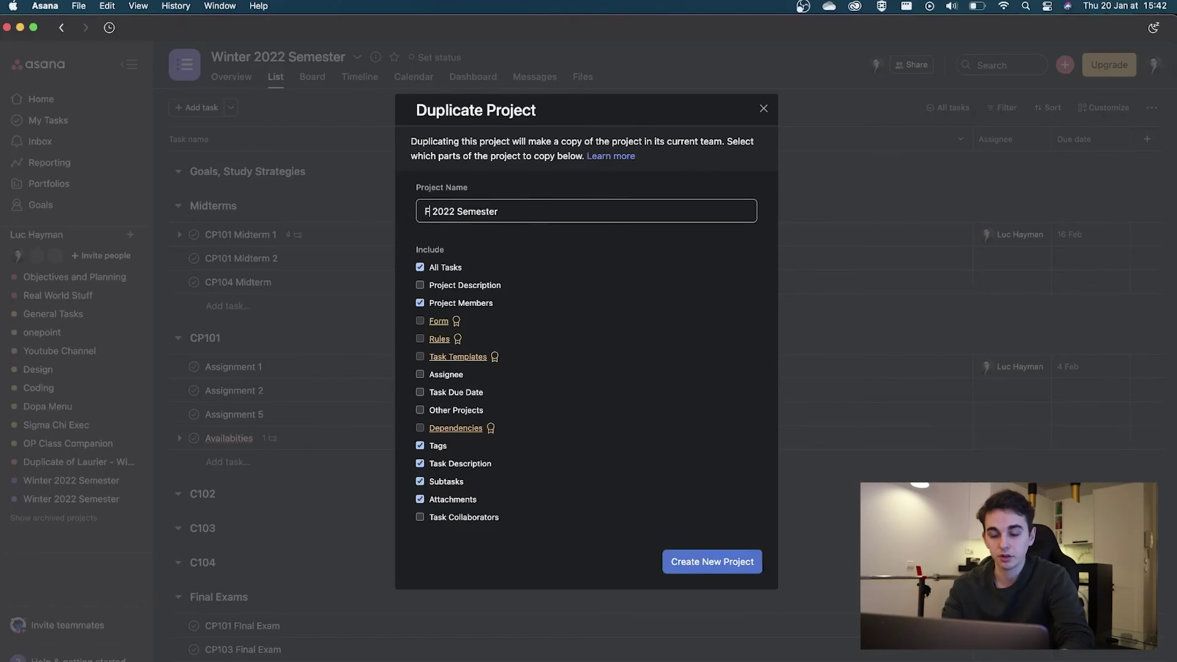
text(l)
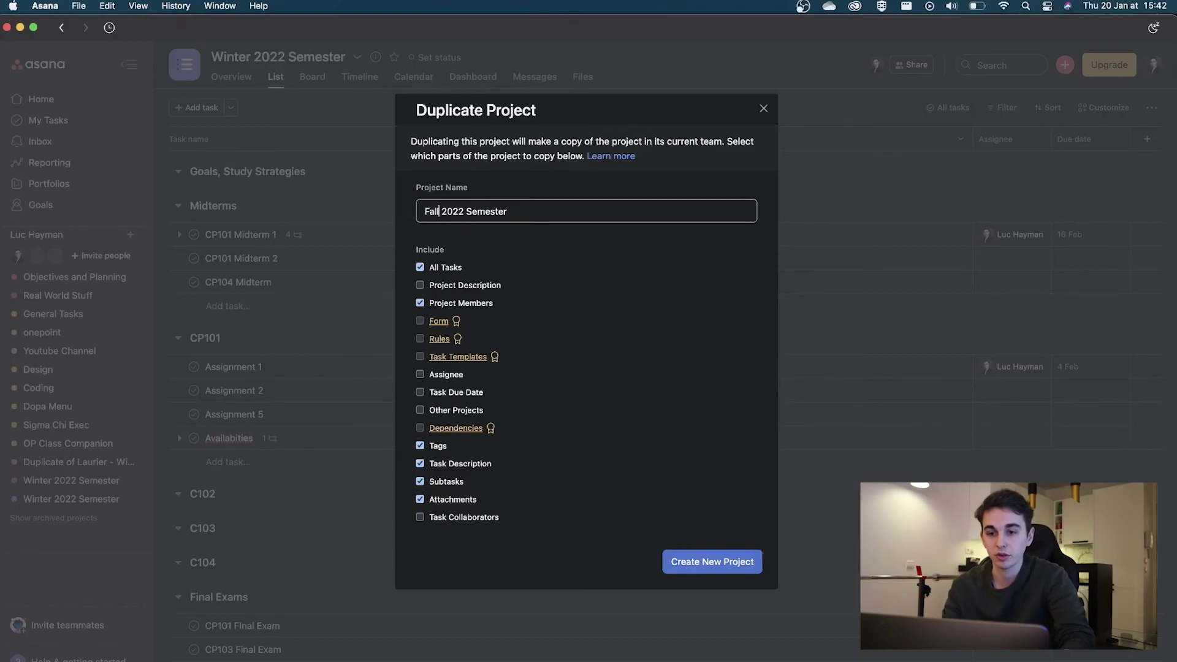
click(726, 562)
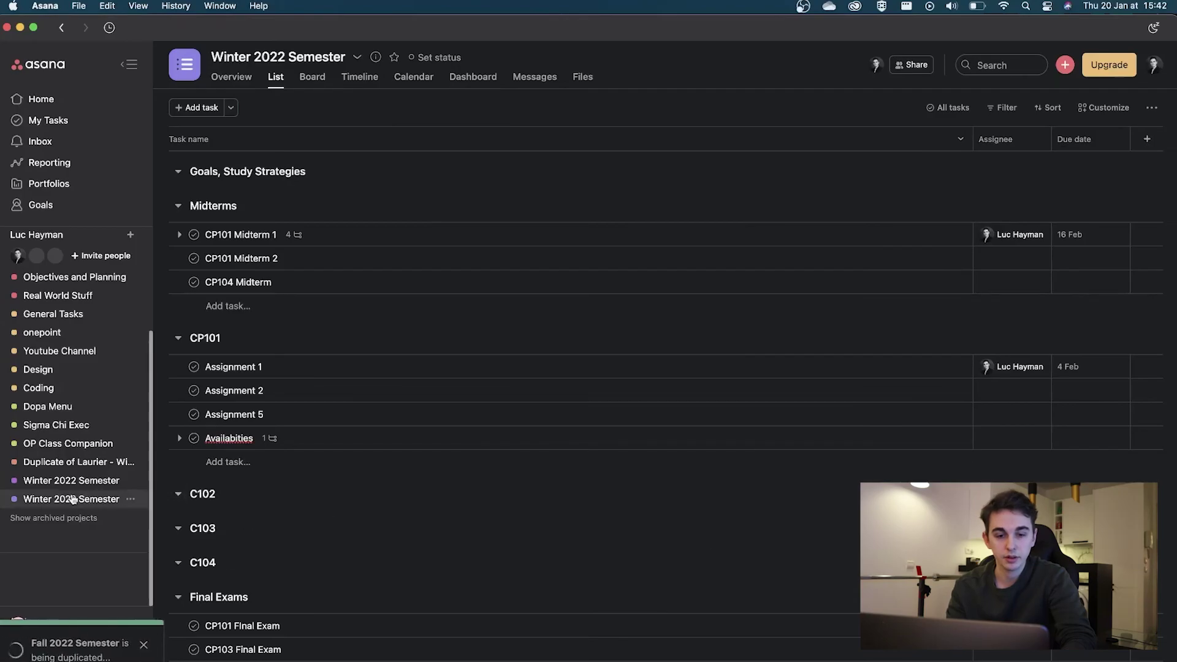
click(49, 518)
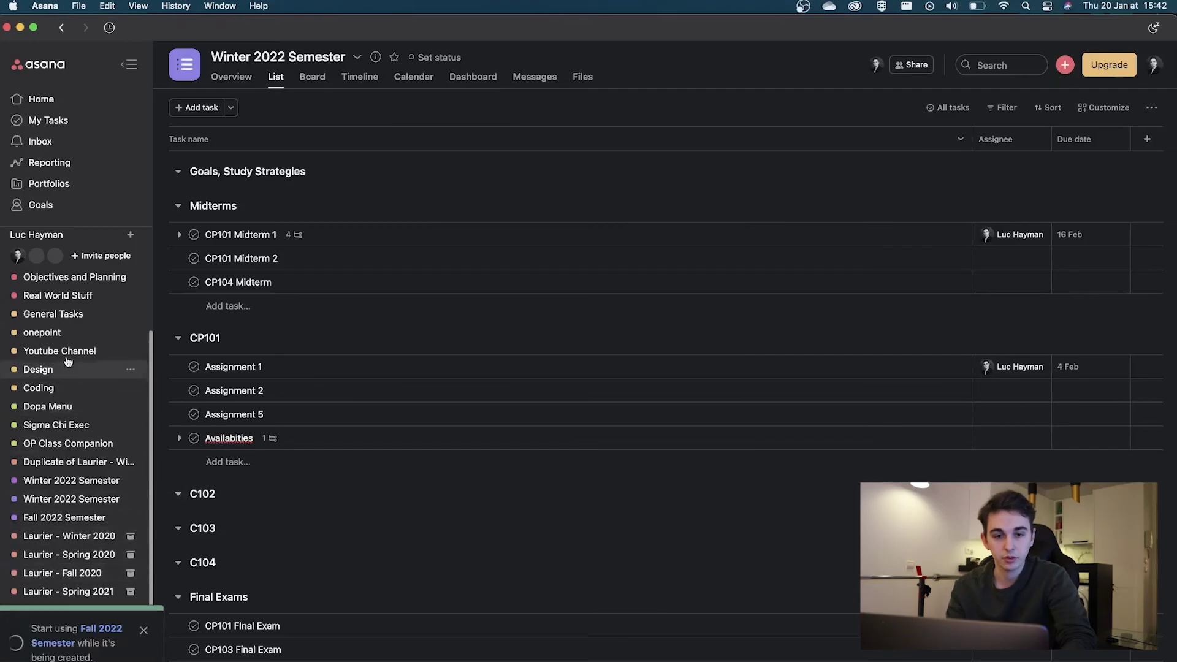
- Open the Fall 2022 Semester project and review its copied tasks in Calendar and List views
click(43, 518)
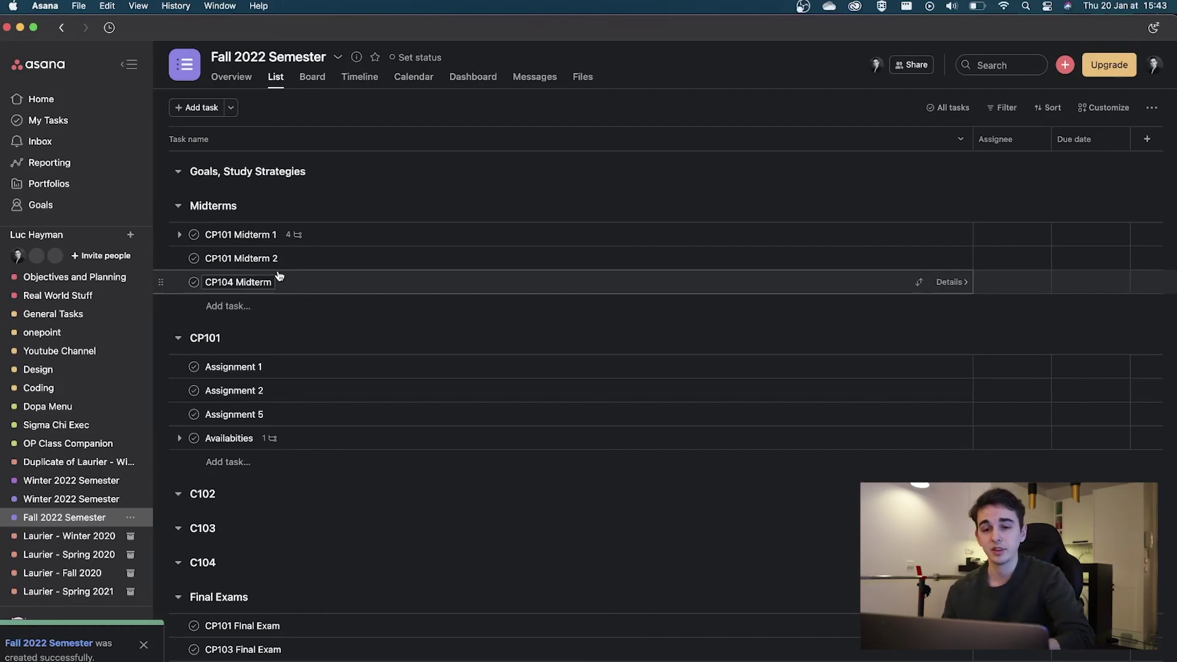
click(415, 74)
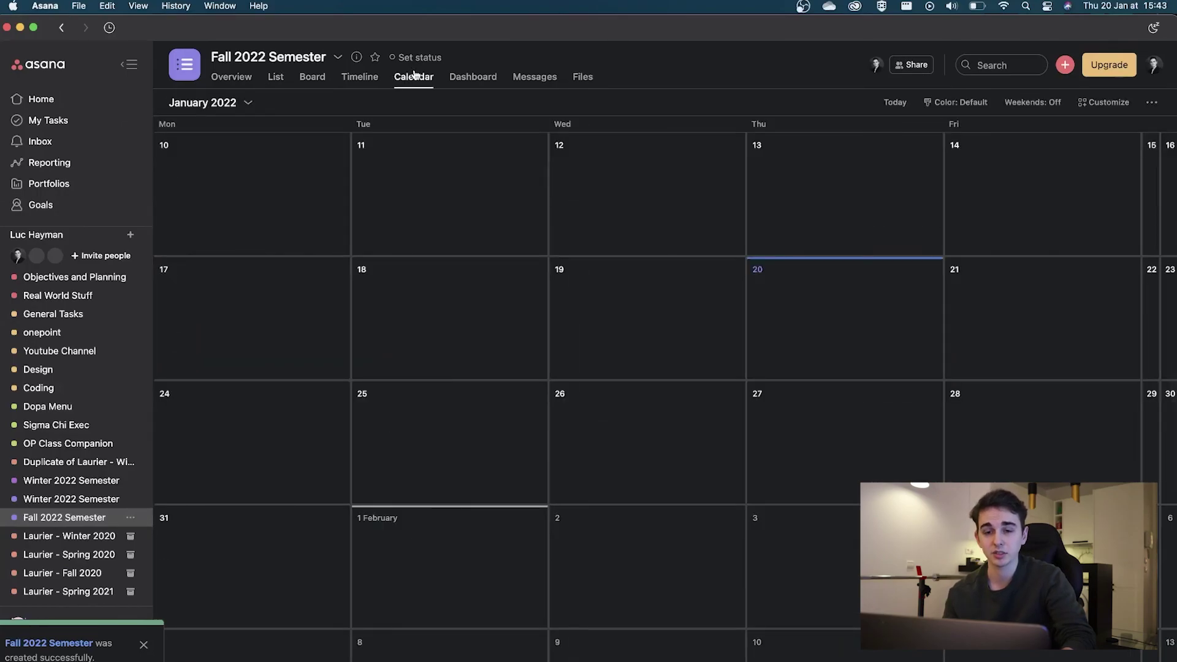
click(279, 76)
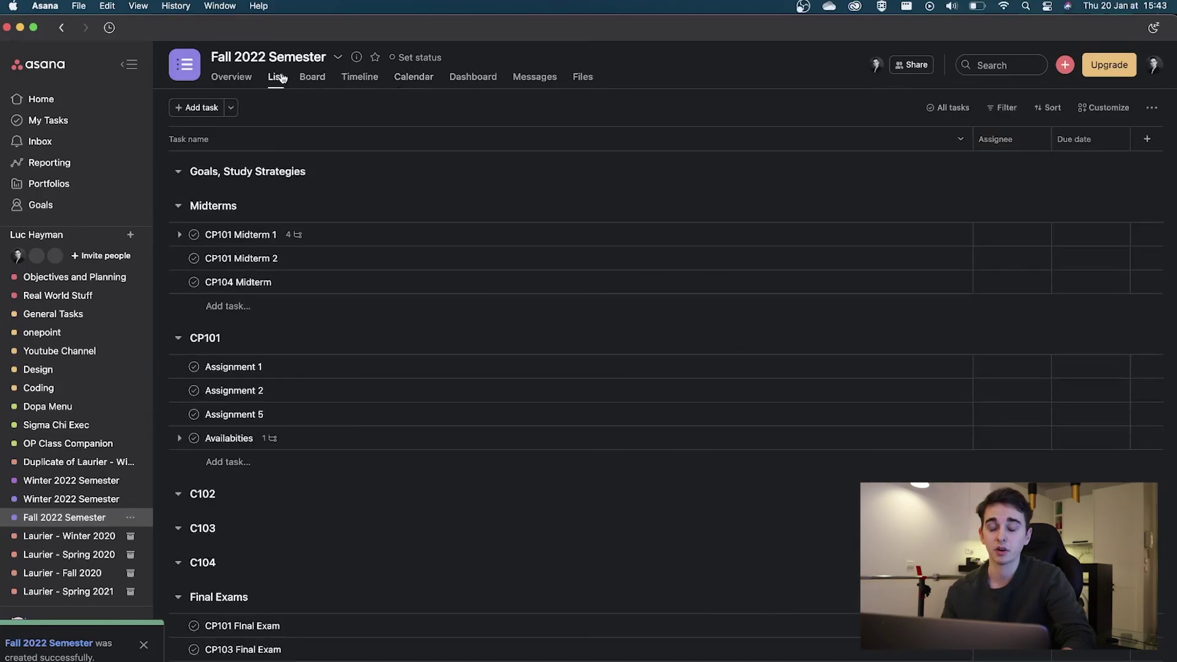